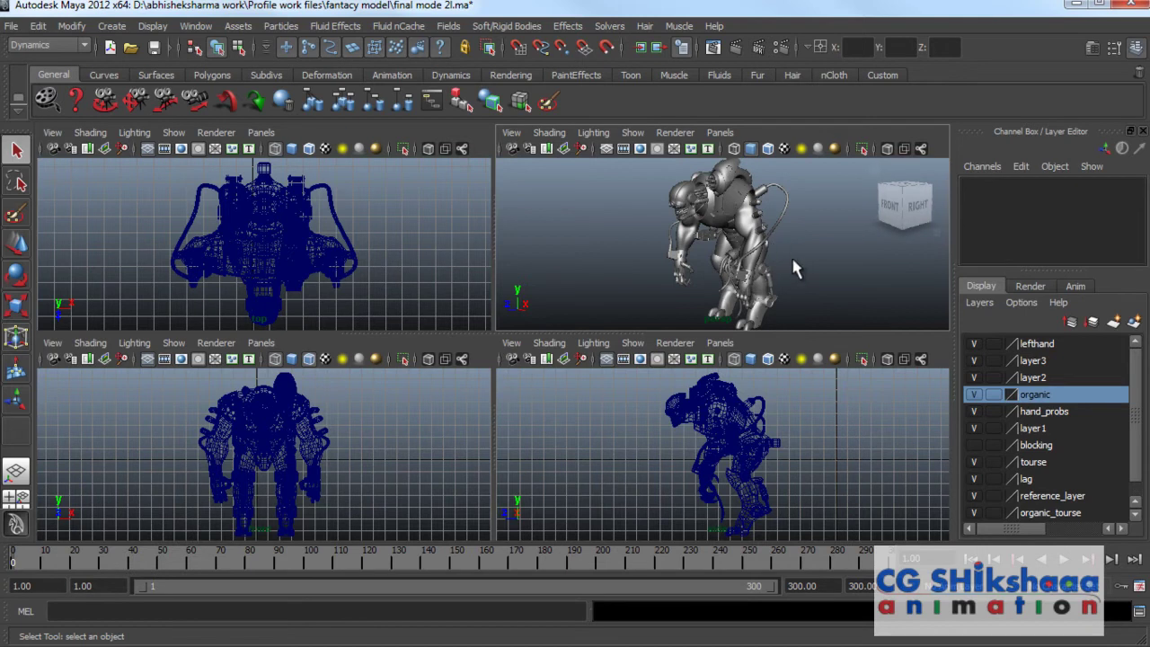
Maximize individual view panels, including the top view, and return to the four-view arrangement
key("space")
key("space")
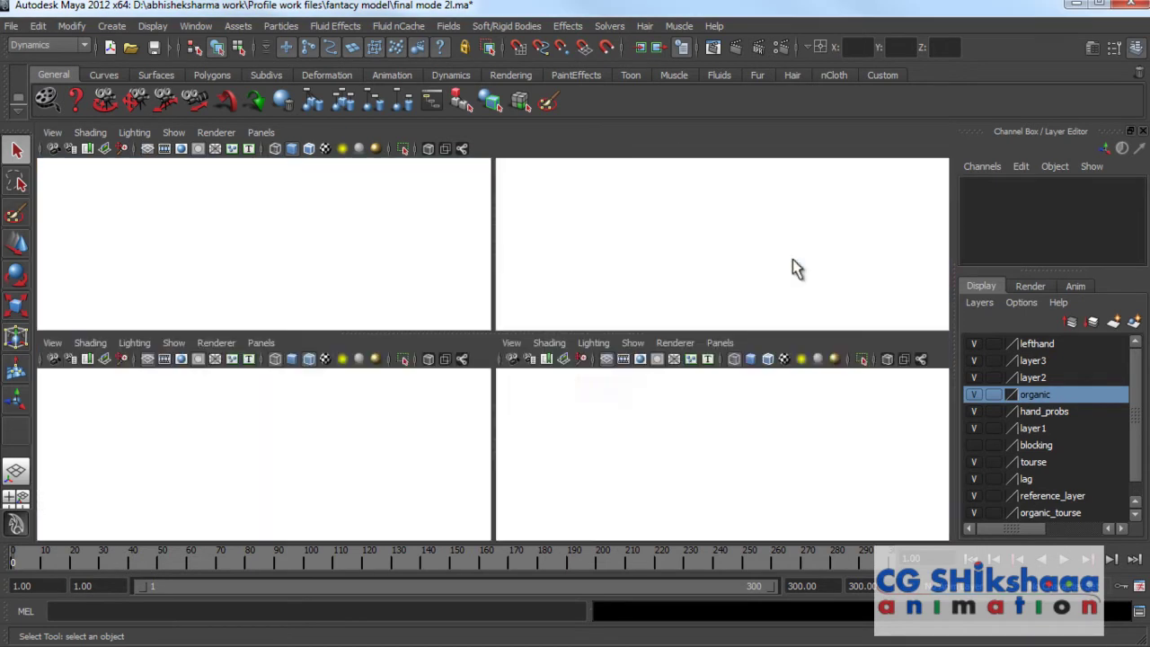
key("space")
key("space")
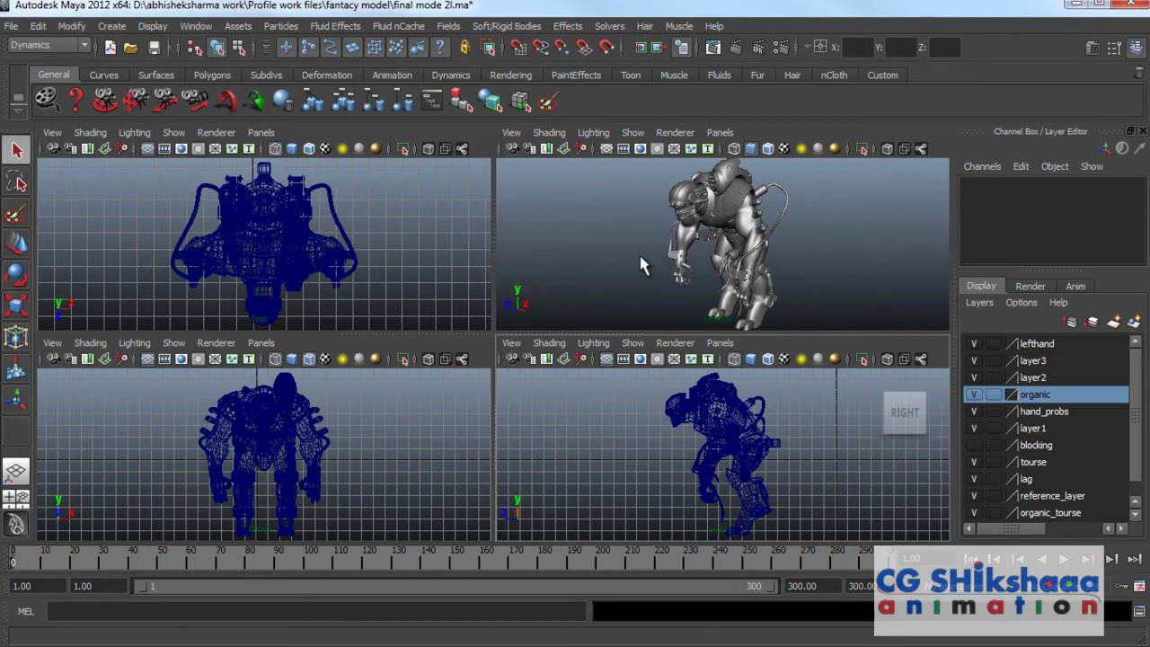
key("space")
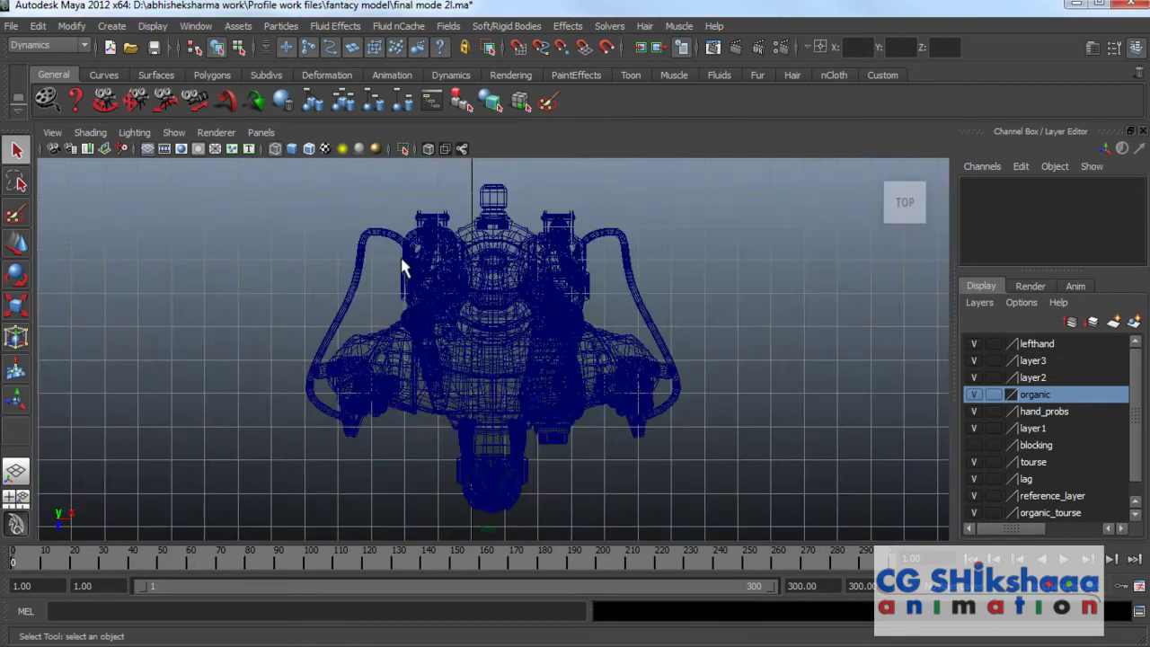
key("space")
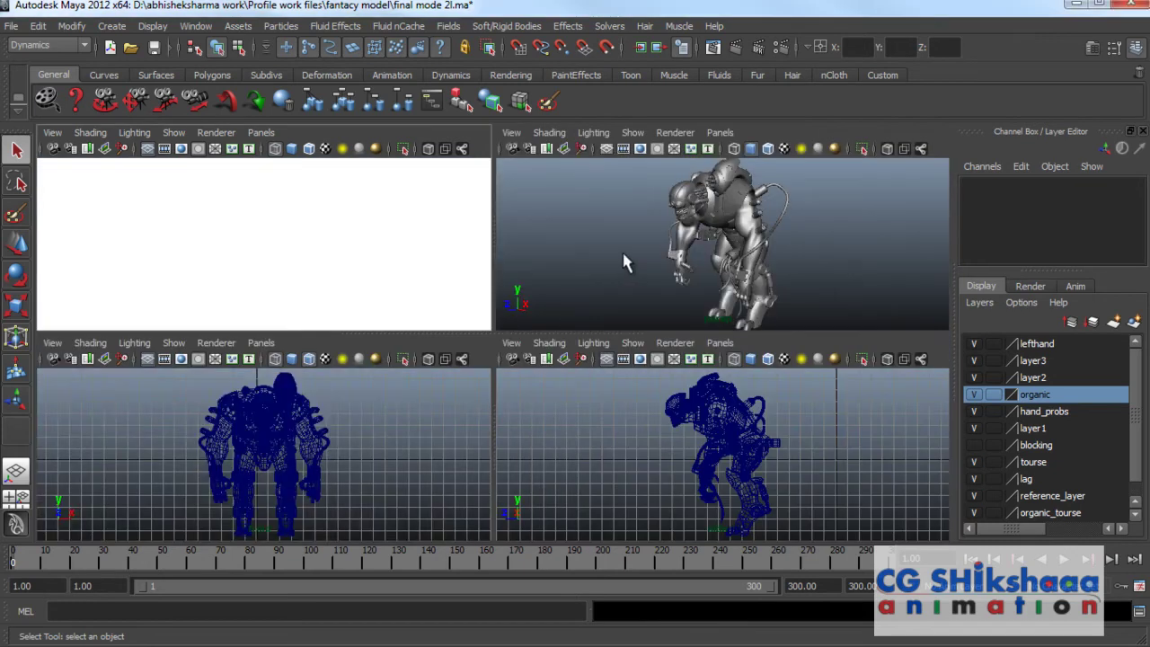
key("space")
key("space")
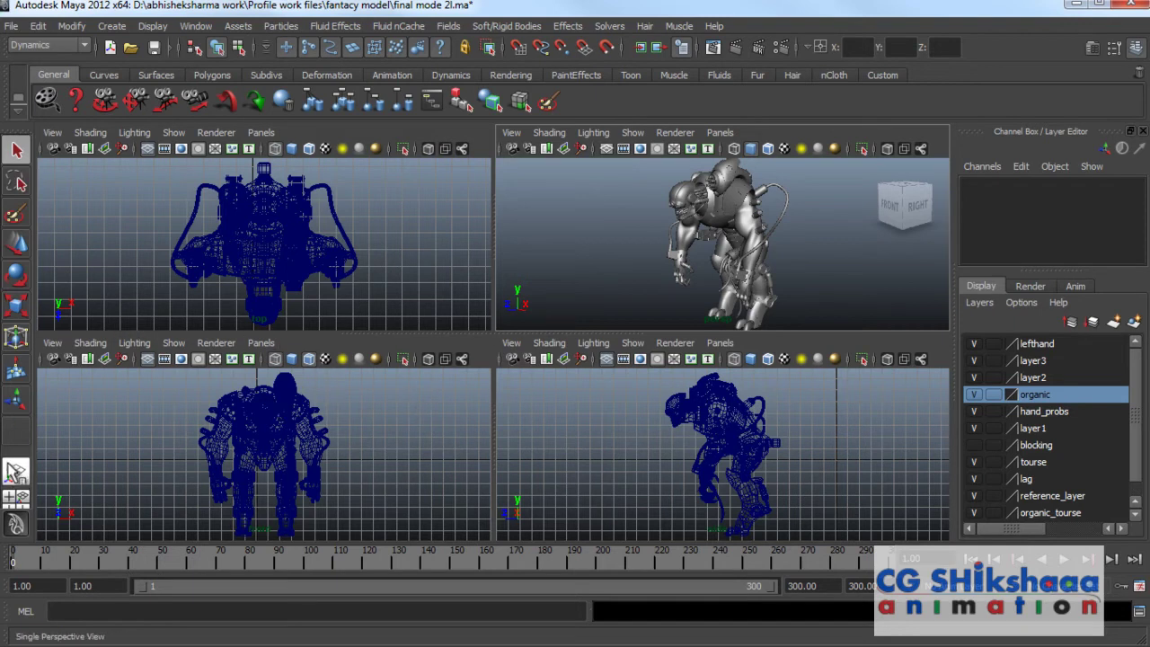
Change the viewport layout configuration to Two Panes Side by Side and close the layout editor
right_click(10, 501)
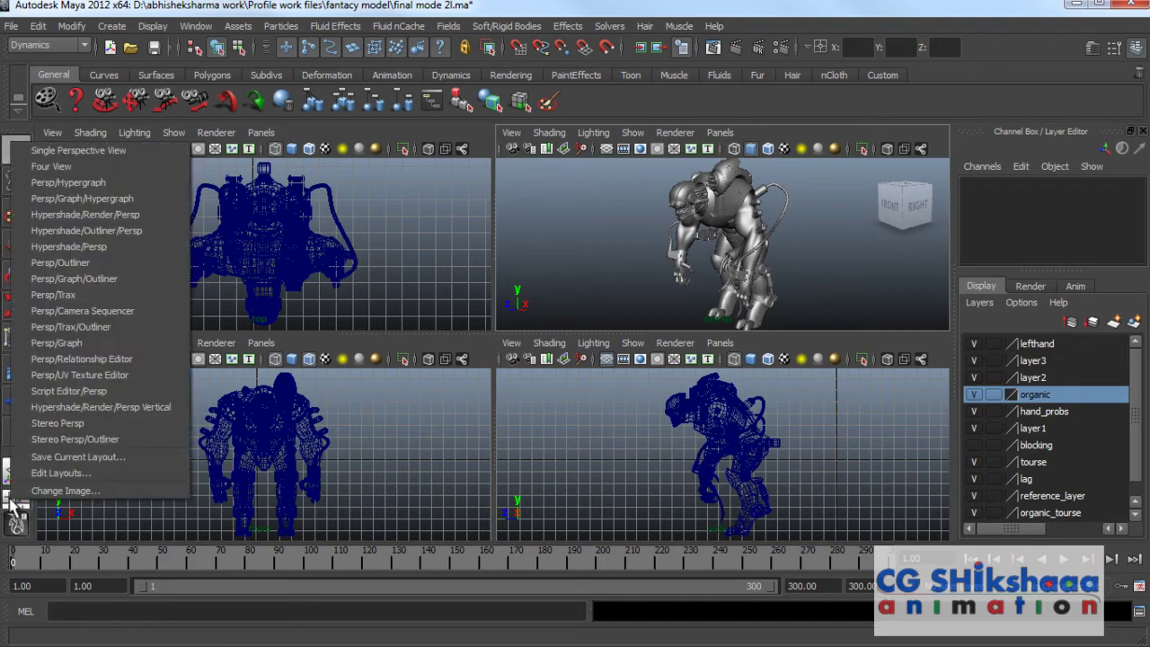
left_click(47, 475)
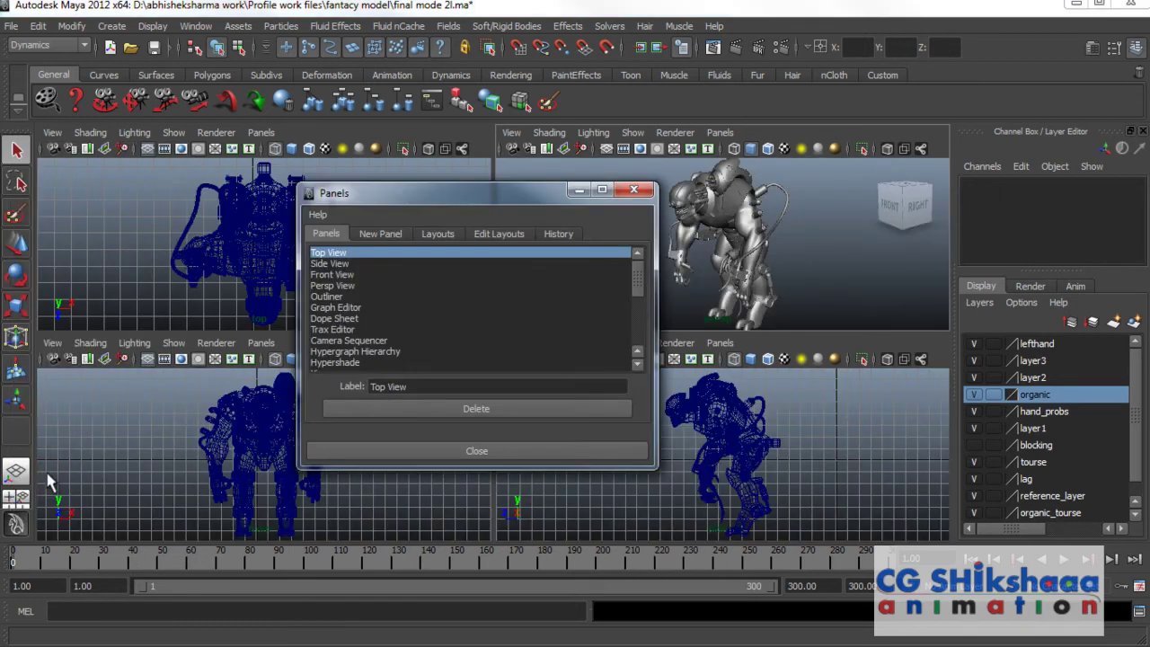
left_click(501, 236)
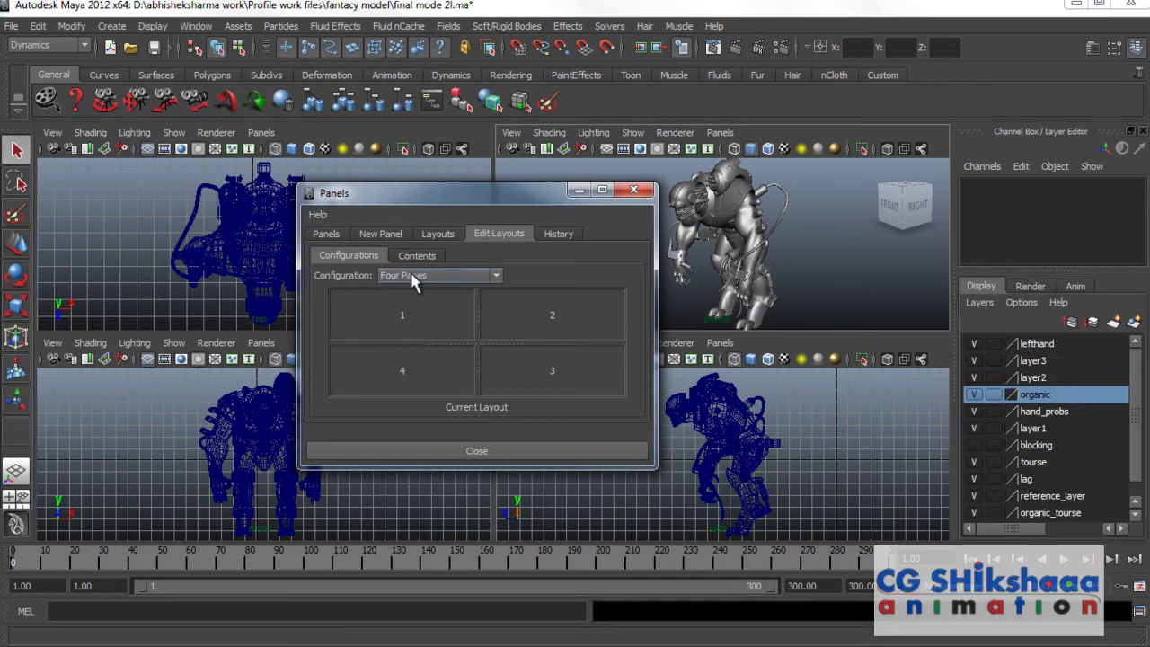
left_click(438, 281)
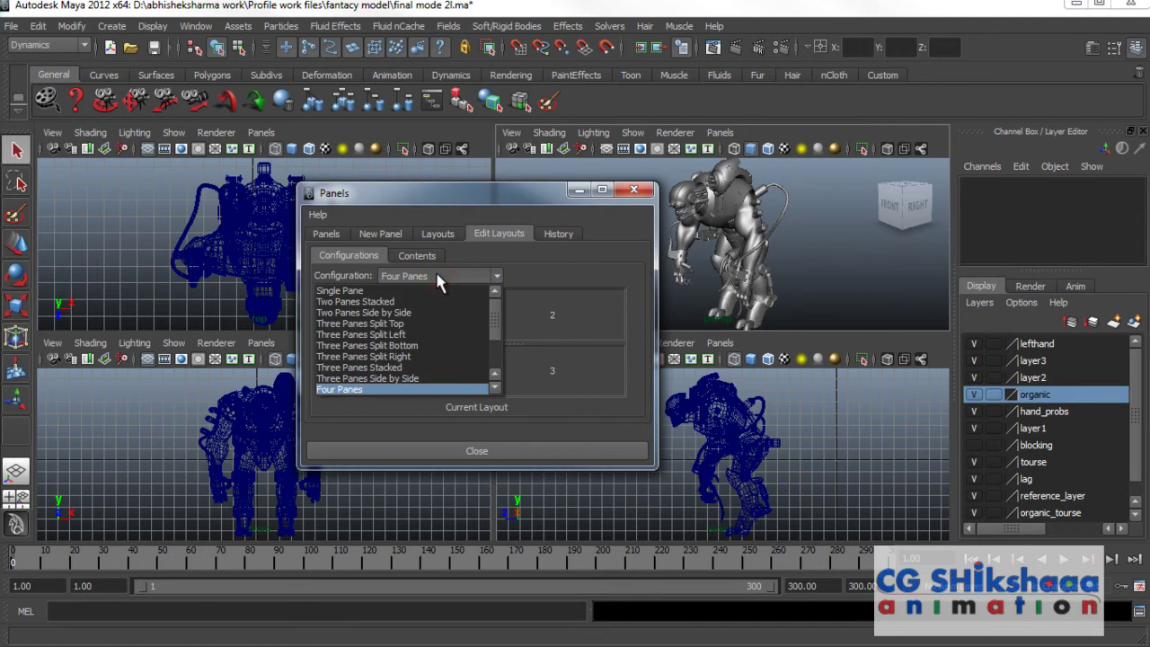
left_click(346, 312)
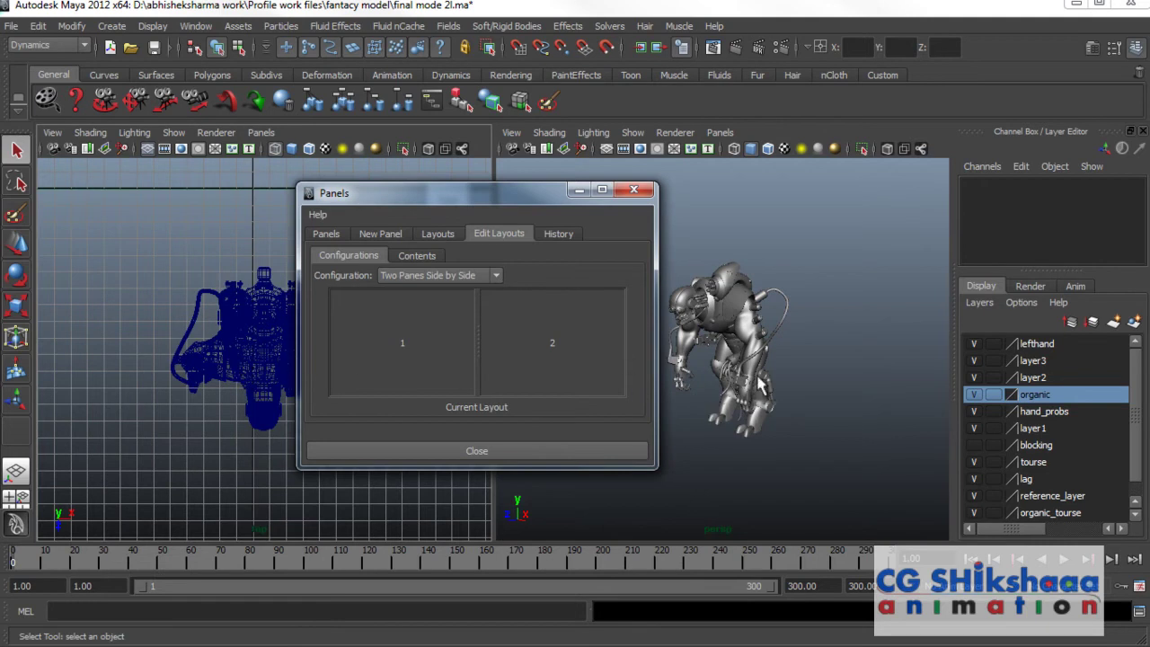
left_click(474, 452)
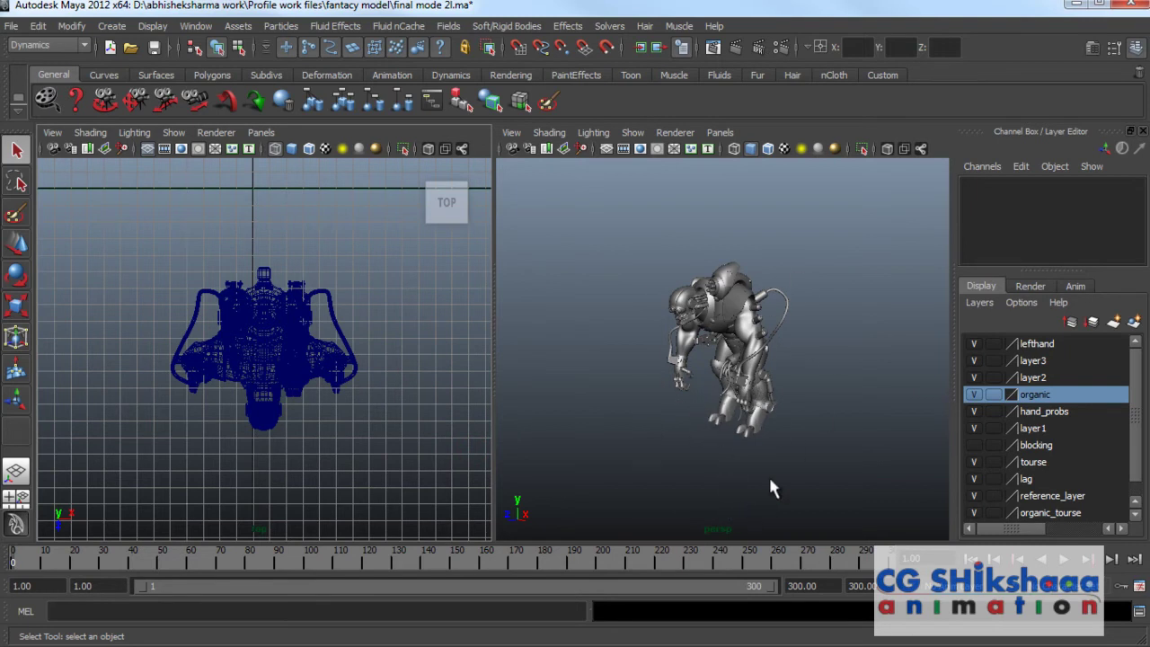
Show the side view in the shaded pane and switch it back to the perspective view
left_click_drag(730, 433, 782, 304, "alt")
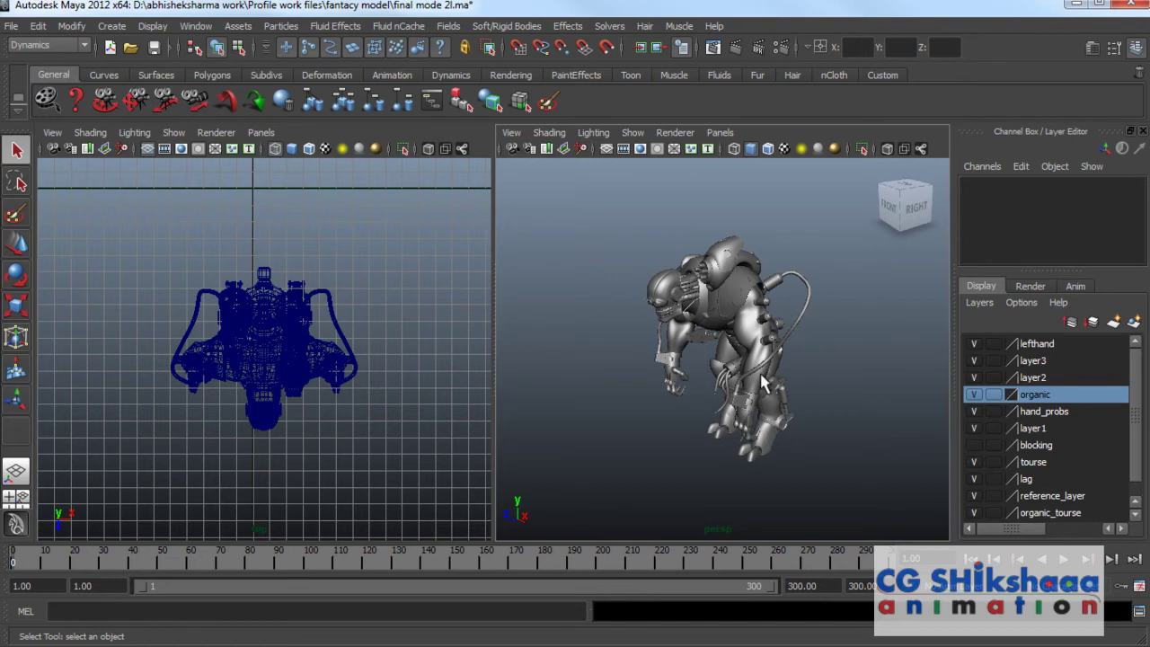
key("space")
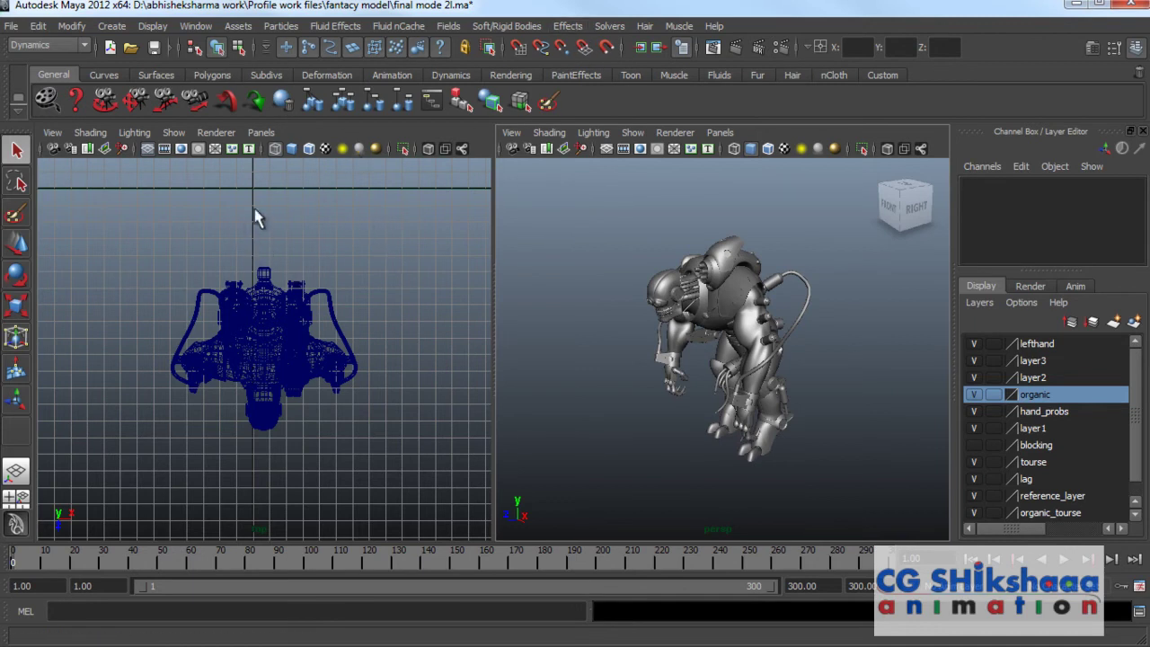
key("space")
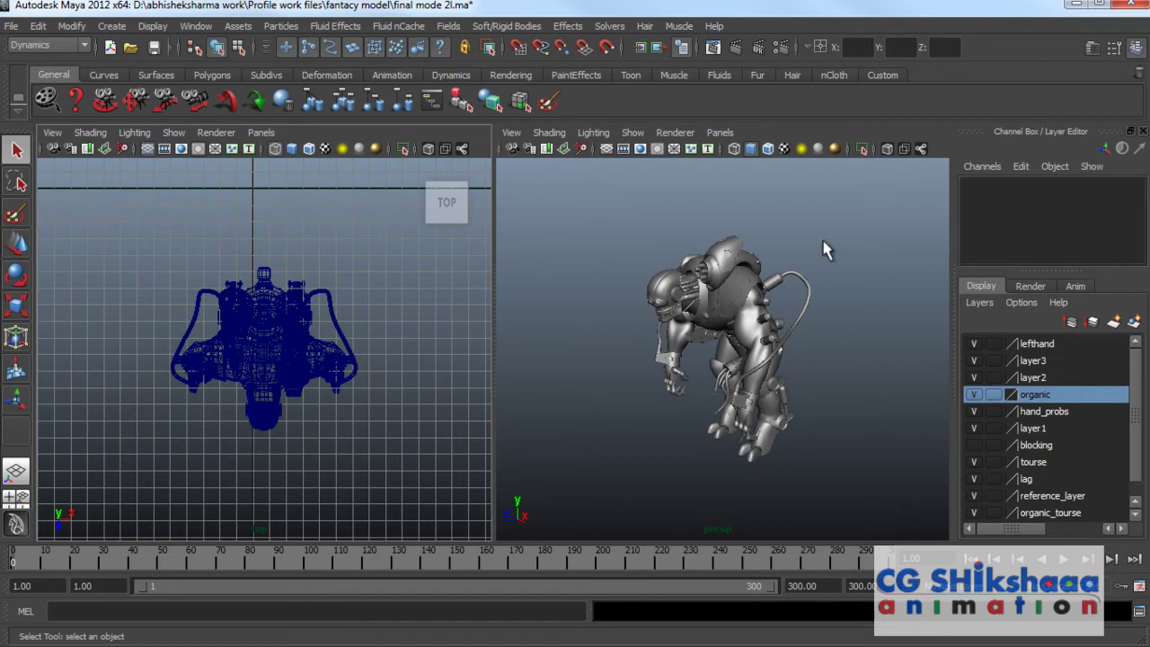
key("space")
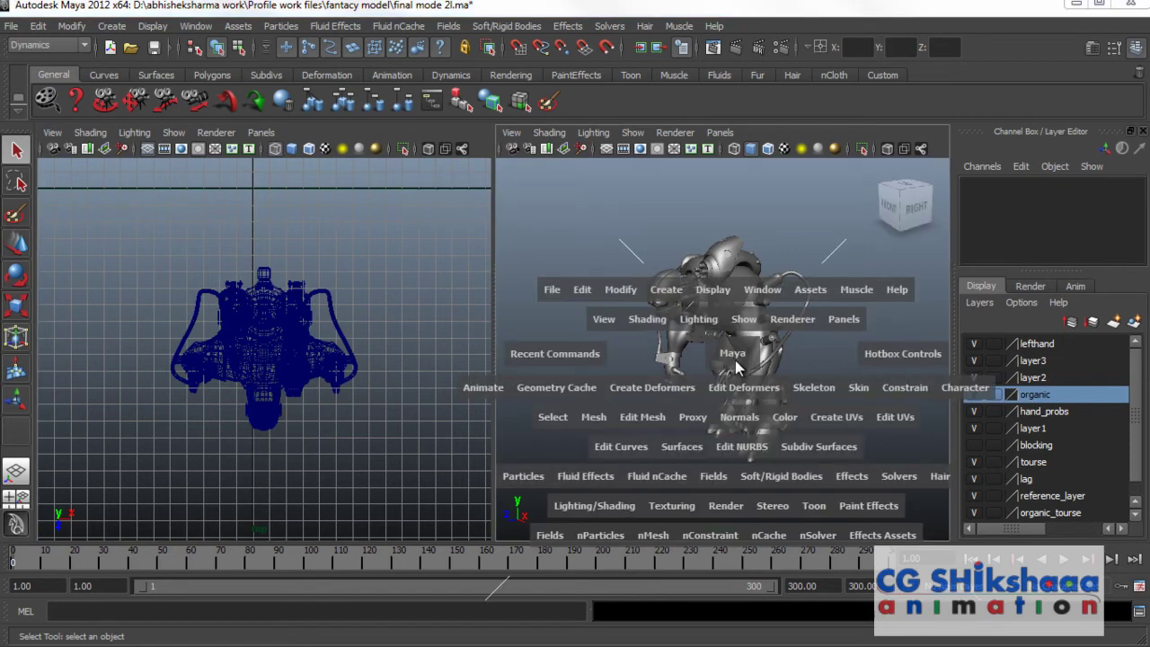
left_click(733, 358)
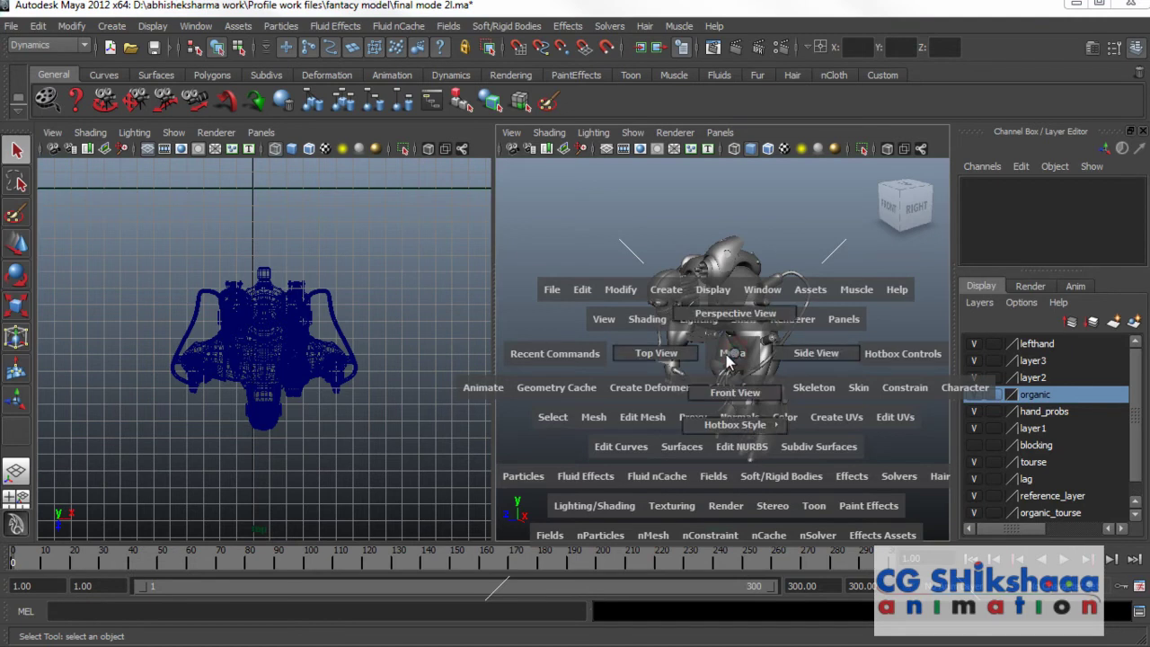
left_click(800, 354)
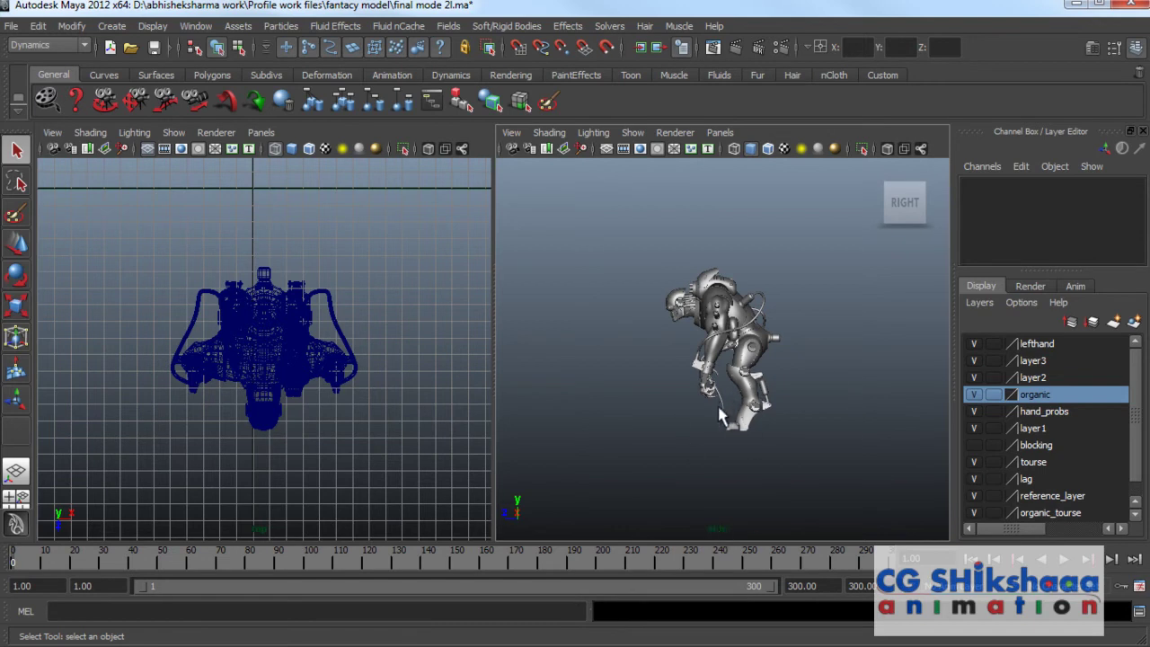
key("space")
left_click_drag(728, 392, 719, 357)
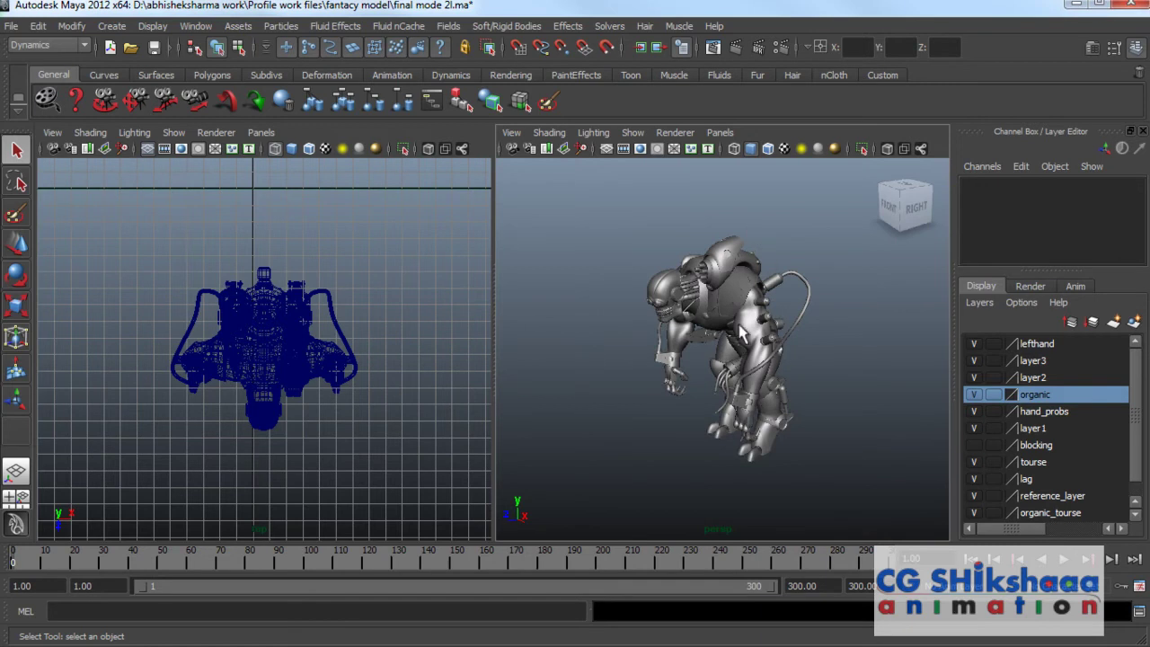
Show the orthographic front view in the shaded pane and return it to the persp camera
left_click(719, 133)
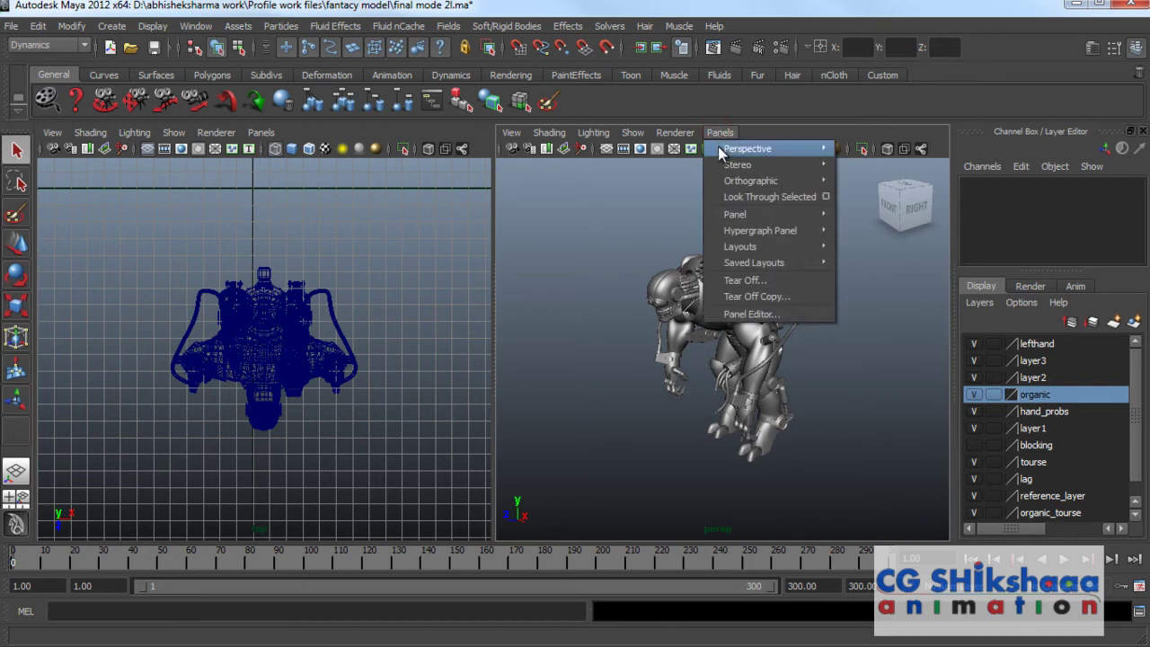
mouse_move(728, 179)
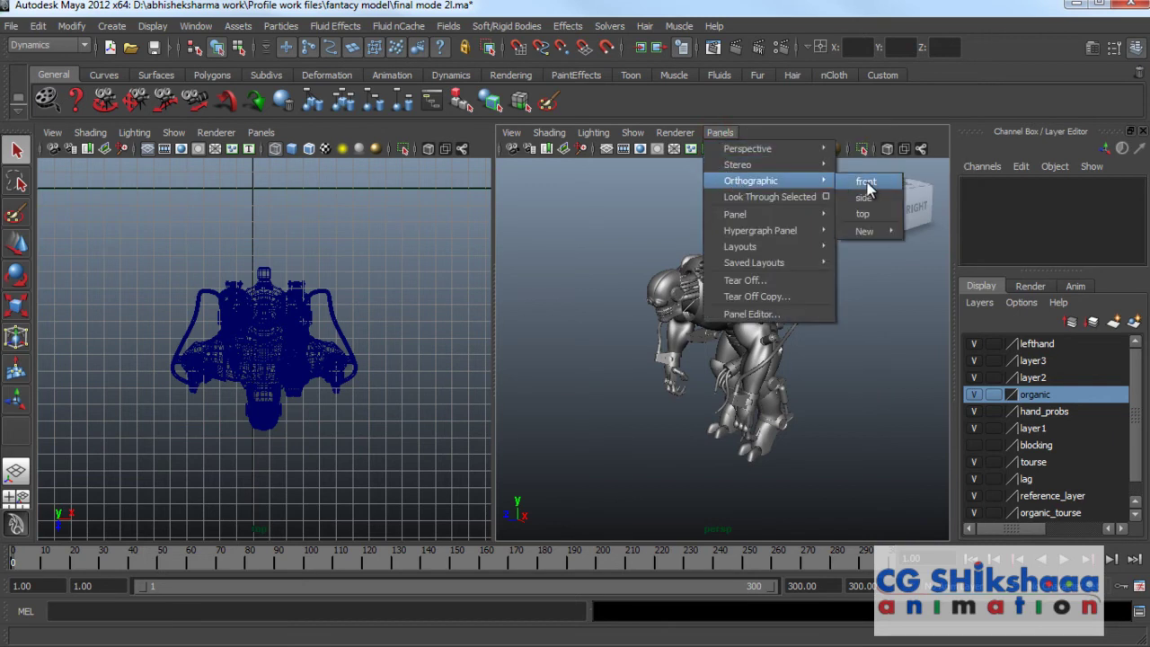
left_click(866, 182)
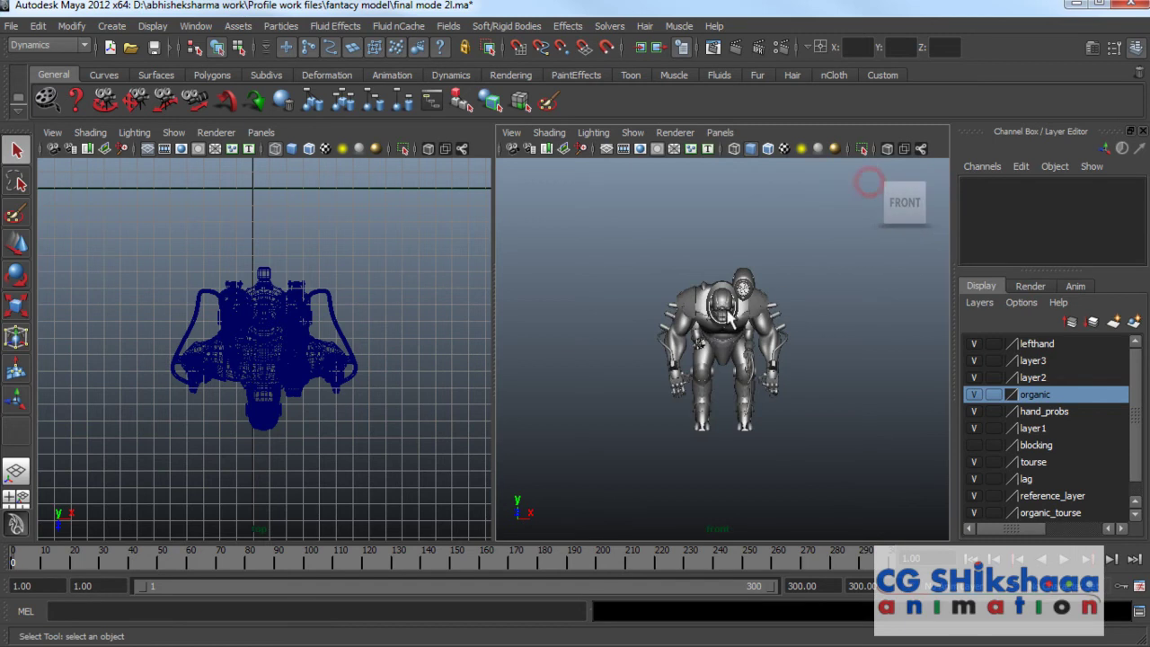
left_click(719, 132)
mouse_move(734, 149)
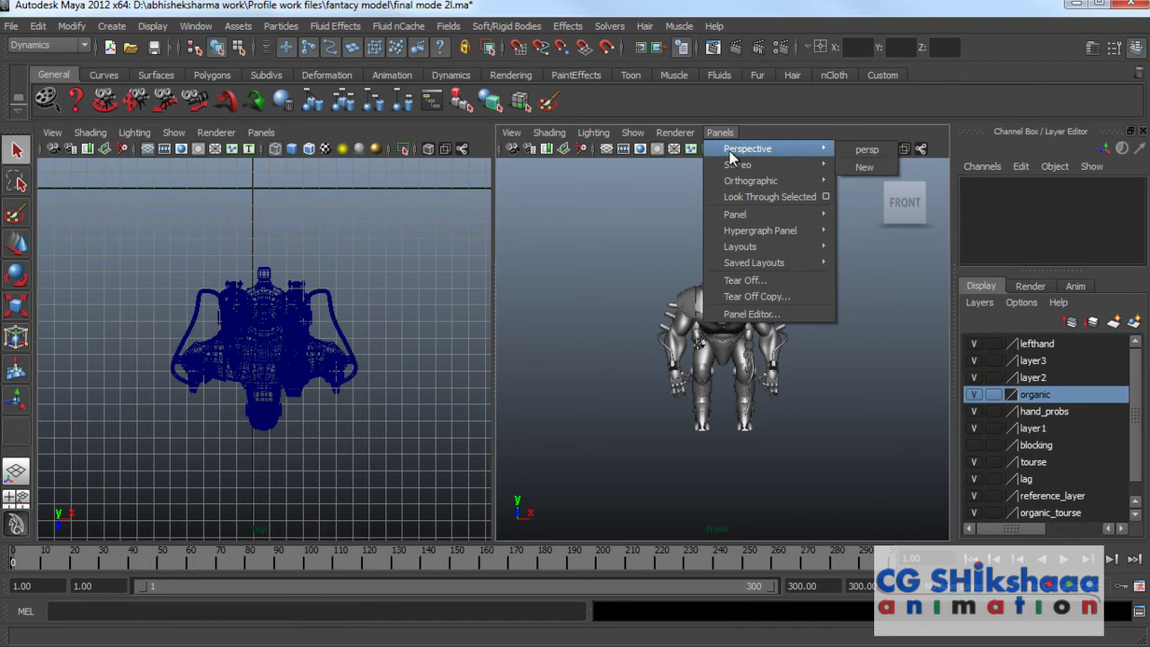
left_click(865, 153)
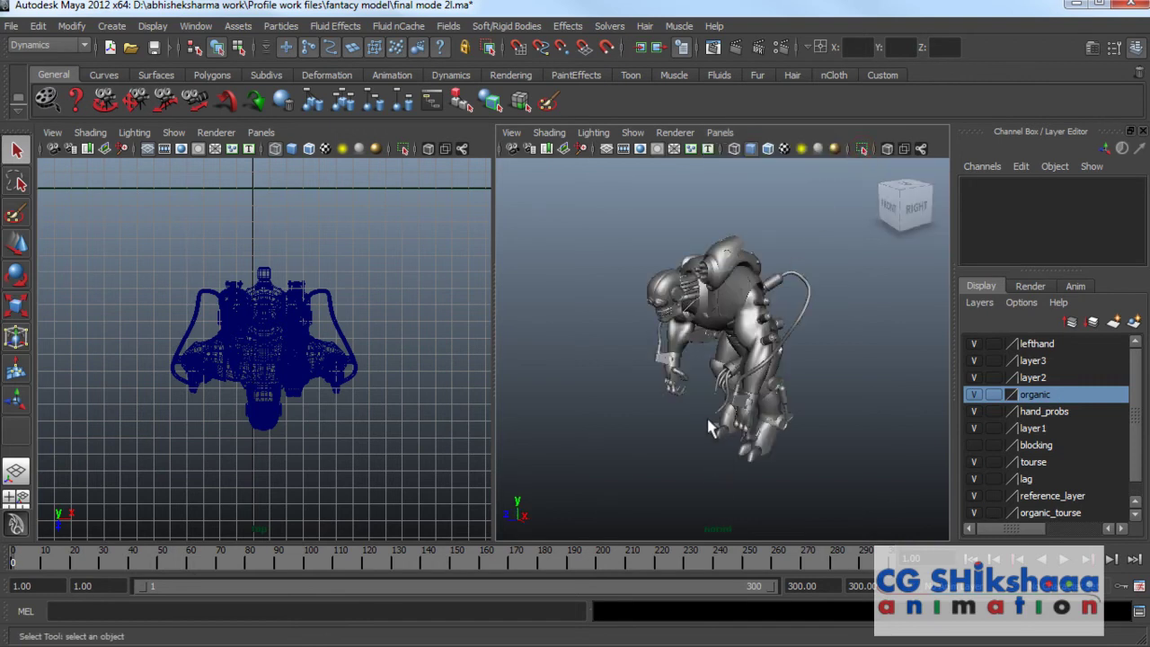
Display the grid in the perspective pane around the character
left_click(608, 150)
left_click_drag(795, 395, 807, 430, "alt")
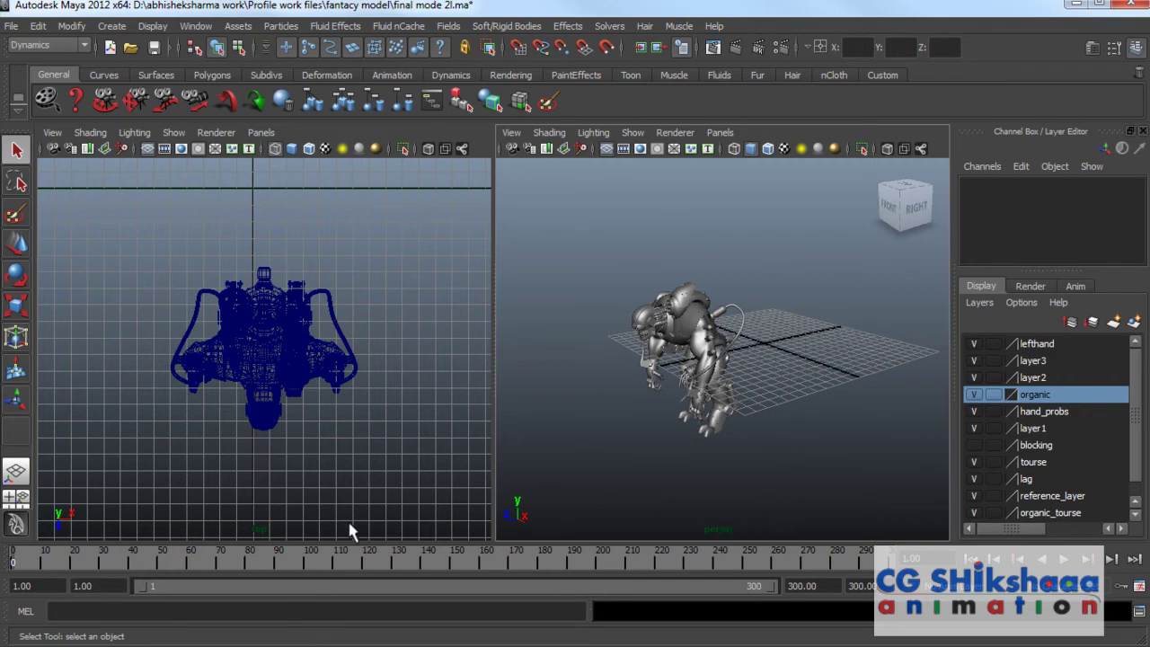
Set the viewport layout configuration to Four Panes and close the layout editor
right_click(25, 499)
left_click(72, 471)
left_click(499, 233)
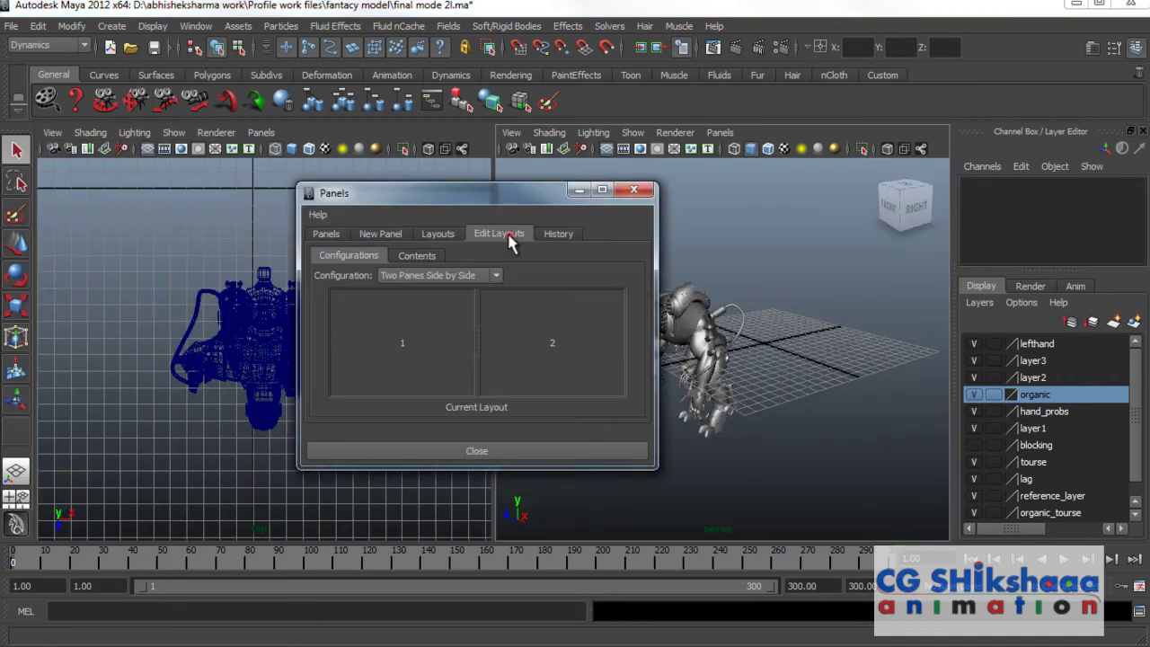
left_click(410, 278)
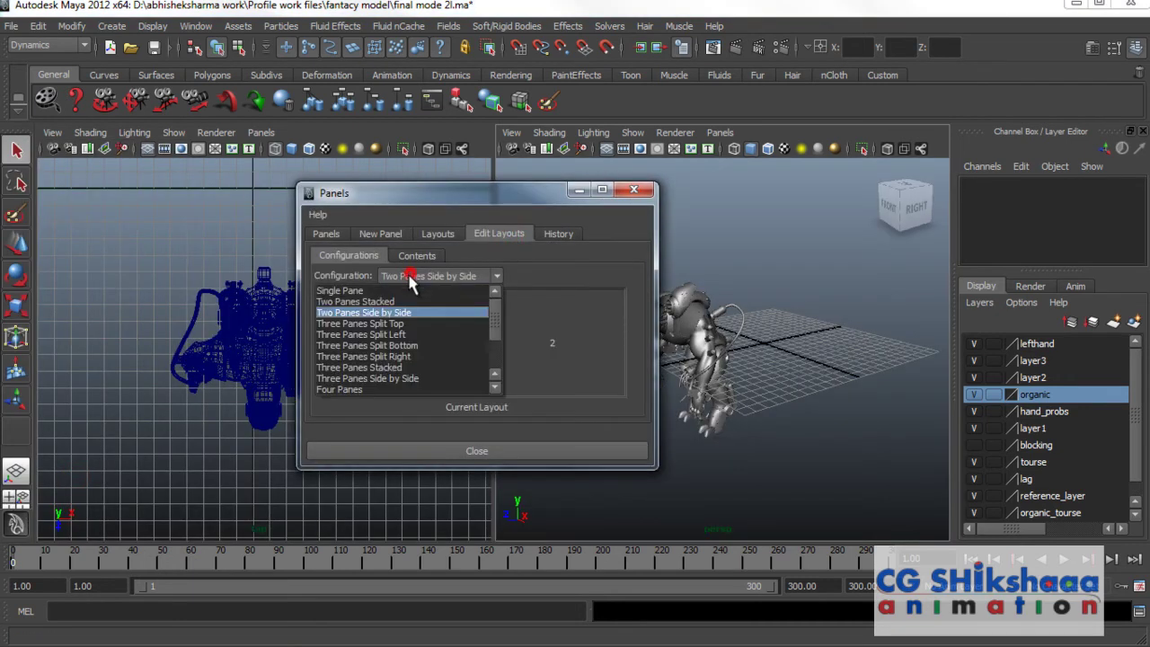
left_click(363, 388)
left_click(494, 452)
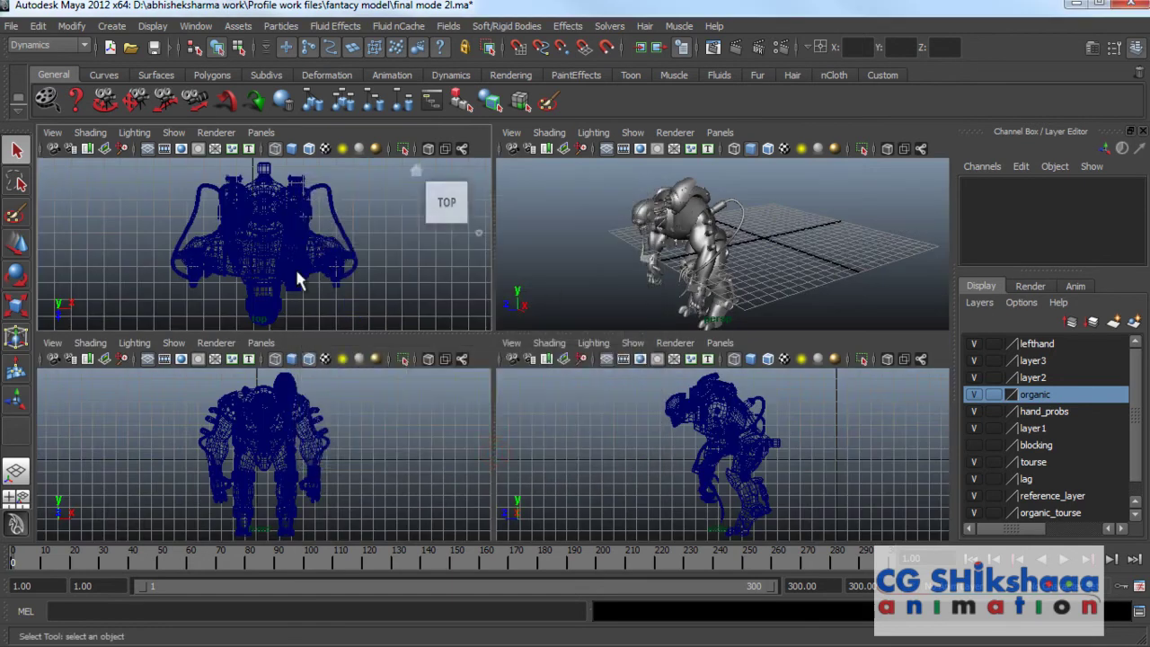
Maximize the perspective view and examine the character on the grid from several angles and distances
left_click(792, 273)
key("space")
scroll(725, 308, "down", 3)
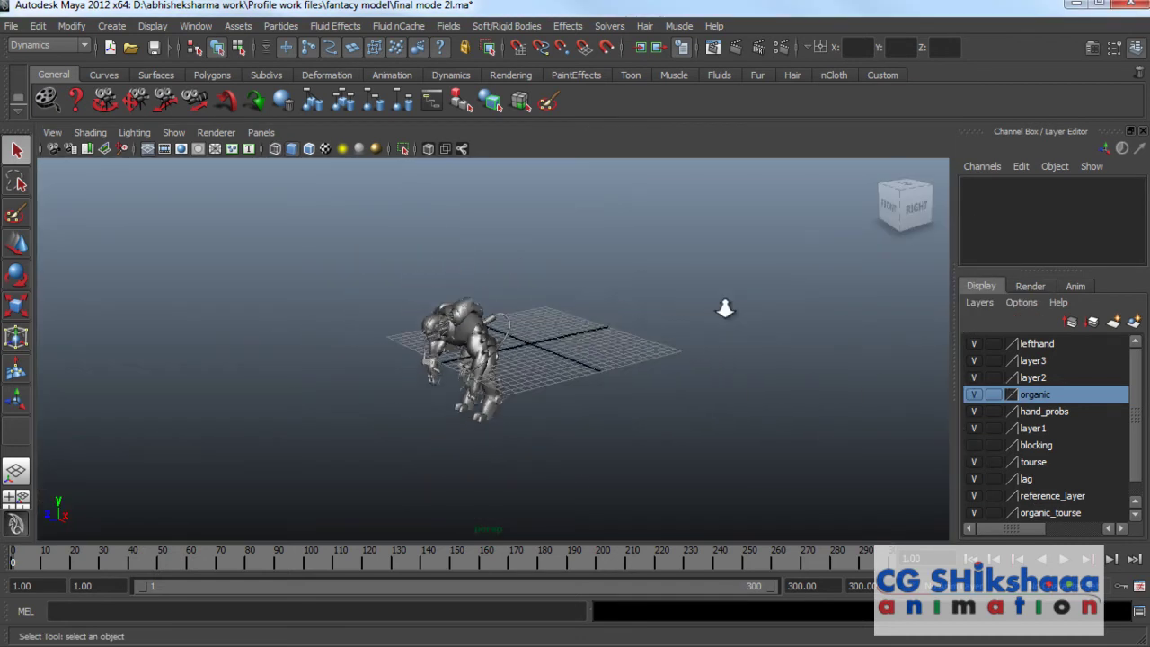
scroll(725, 309, "down", 2)
left_click_drag(634, 377, 559, 410, "alt")
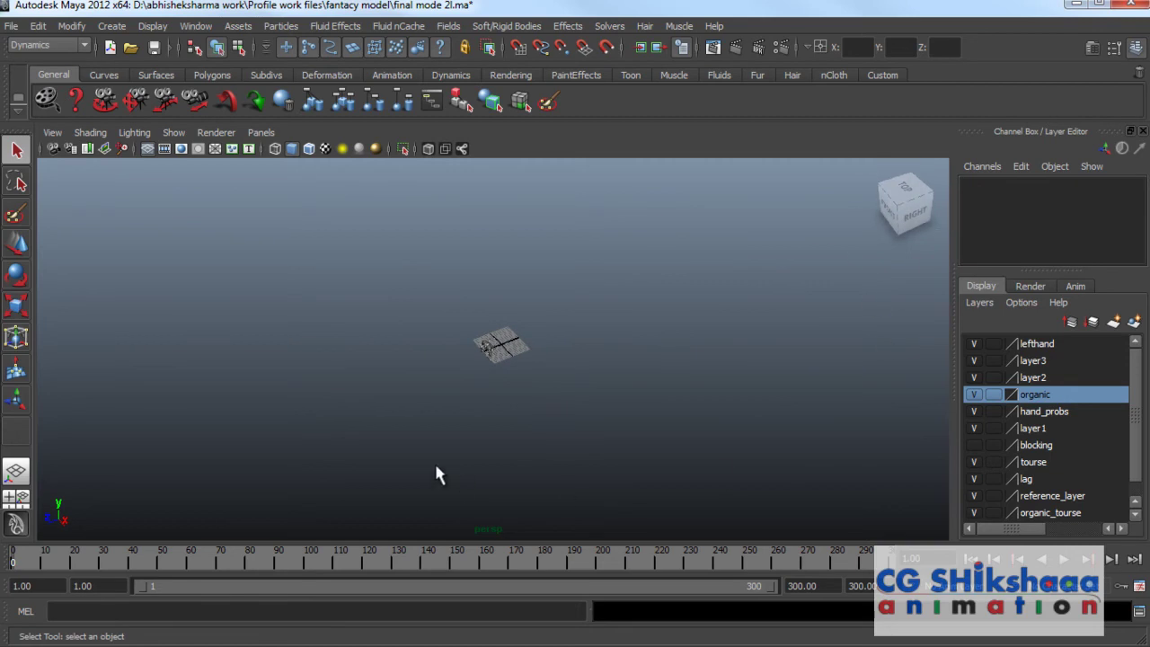
right_click_drag(416, 405, 745, 418, "alt")
left_click_drag(745, 419, 559, 410, "alt")
right_click_drag(557, 407, 528, 322, "alt")
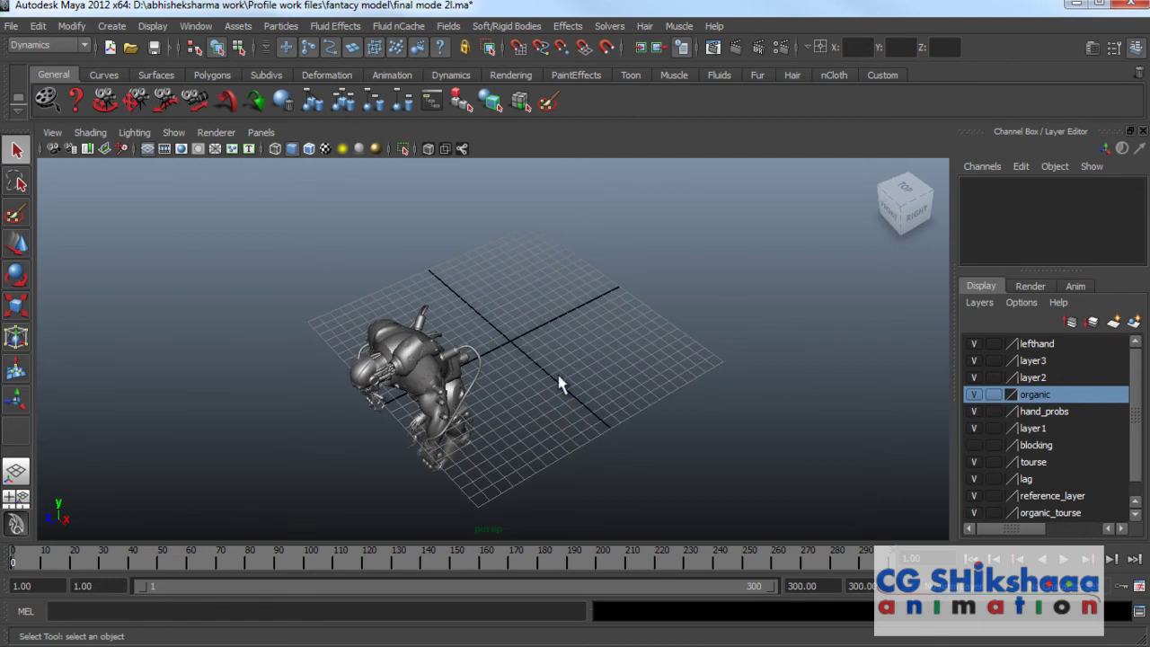
left_click_drag(525, 430, 534, 376, "alt")
left_click_drag(594, 413, 514, 418, "alt")
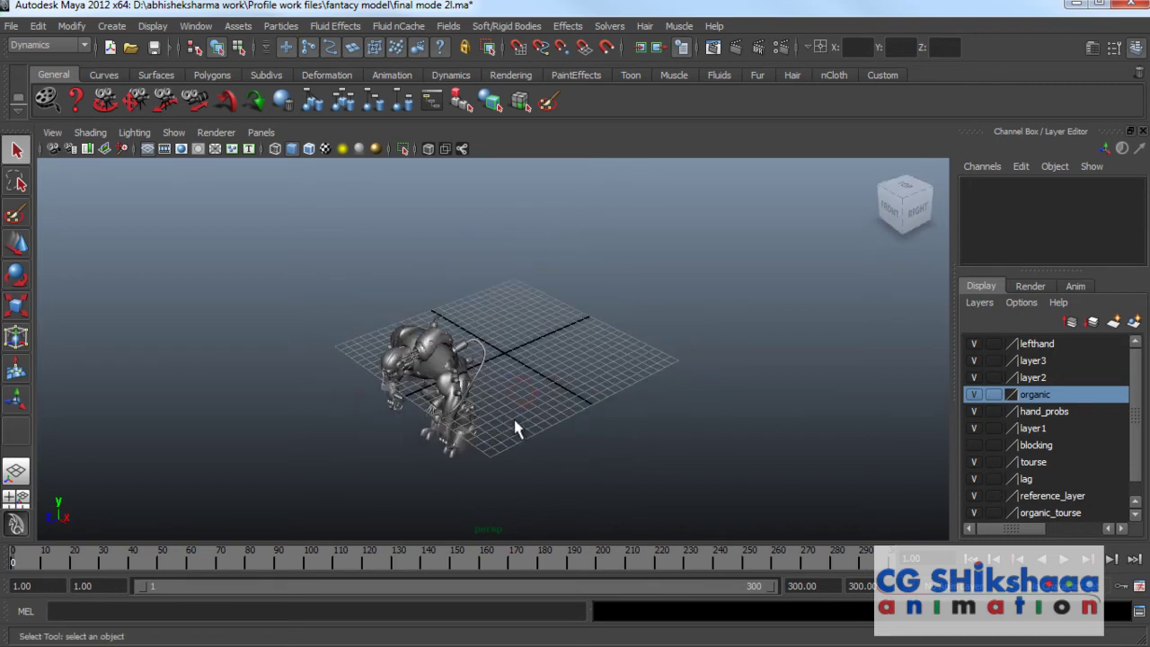
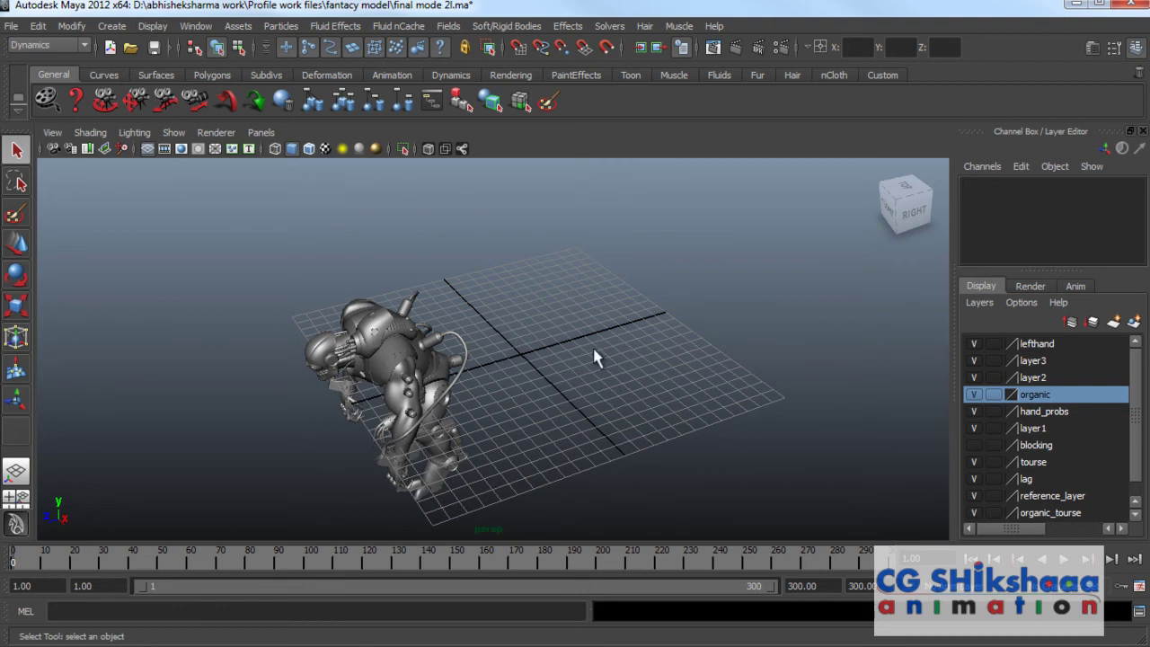
Hide the scene grid in all views and return from the maximized perspective view to the four-view arrangement
left_click(162, 27)
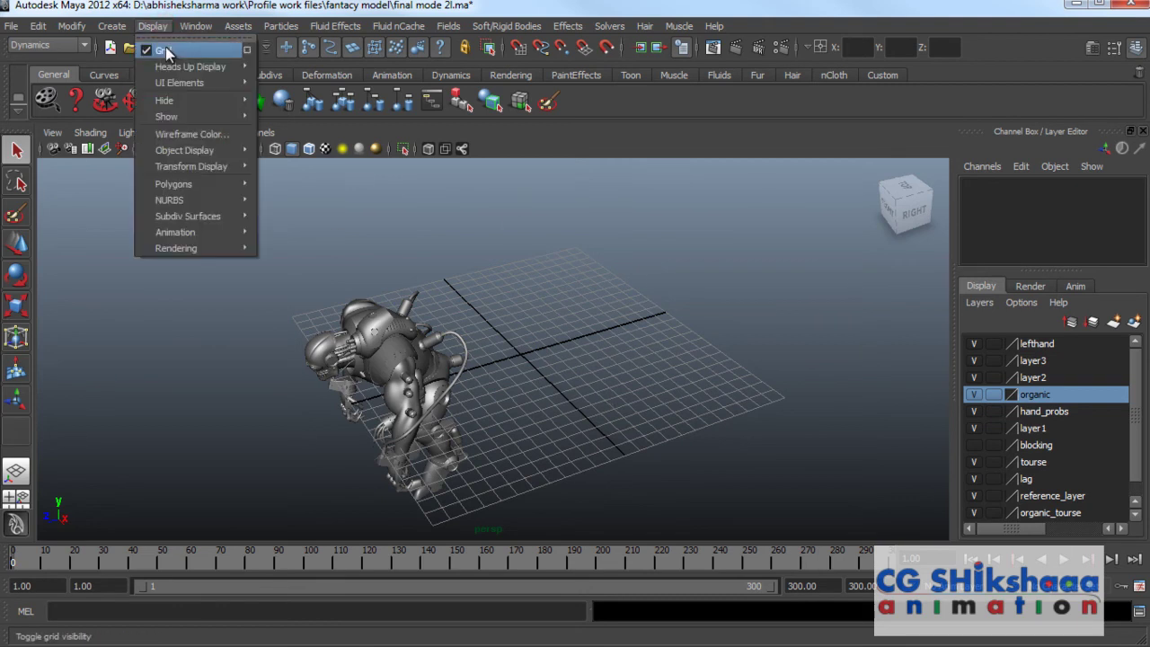
left_click(167, 52)
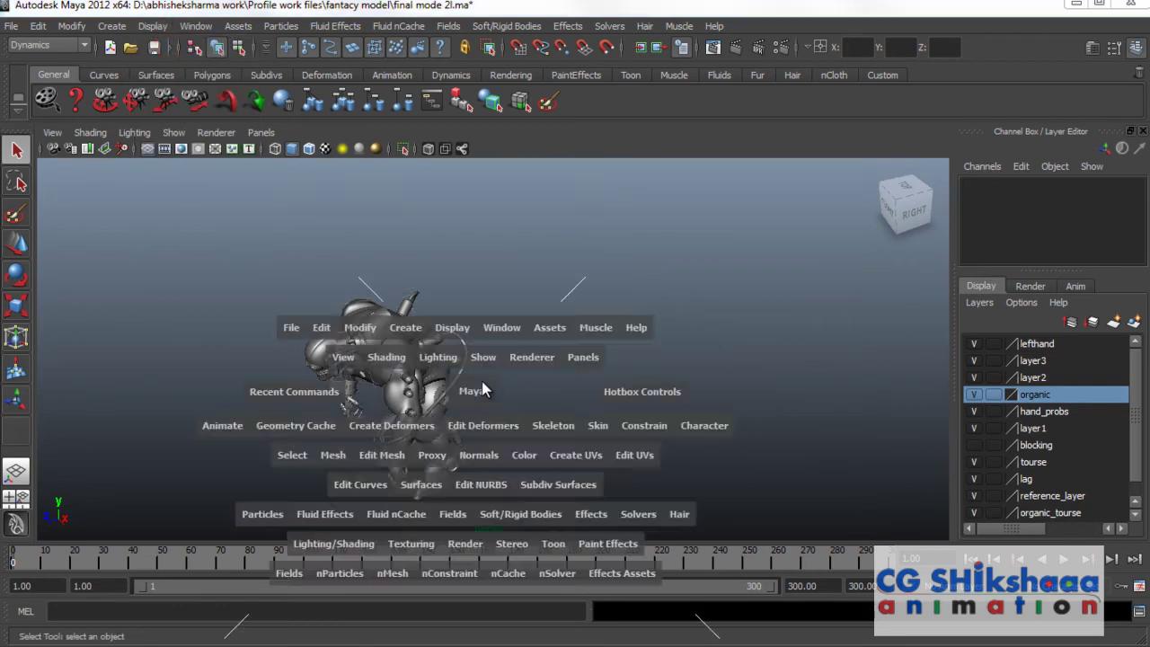
key("space")
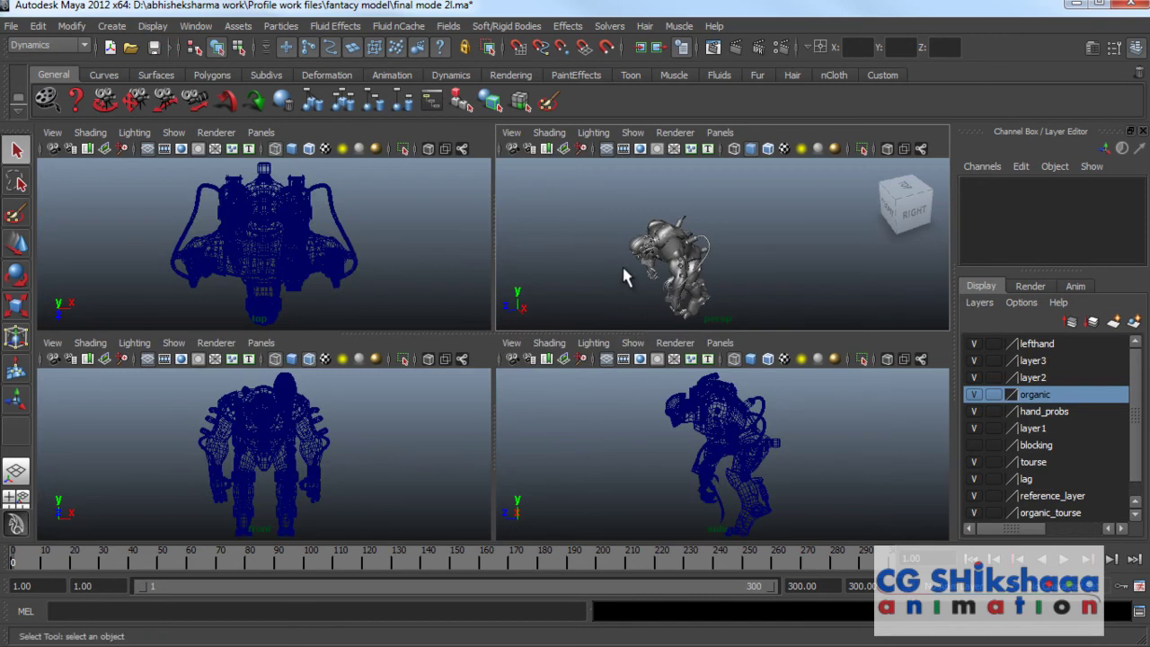
Show the scene grid in all views, switching the side view's own grid off and back on
left_click(153, 26)
left_click(166, 49)
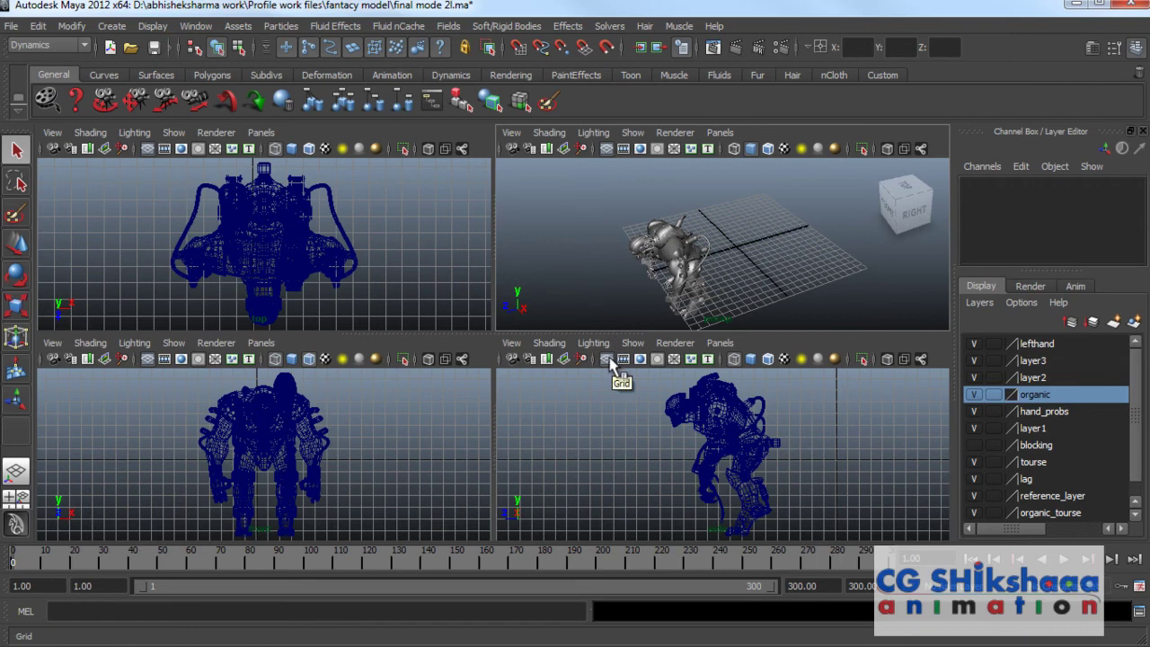
left_click(608, 360)
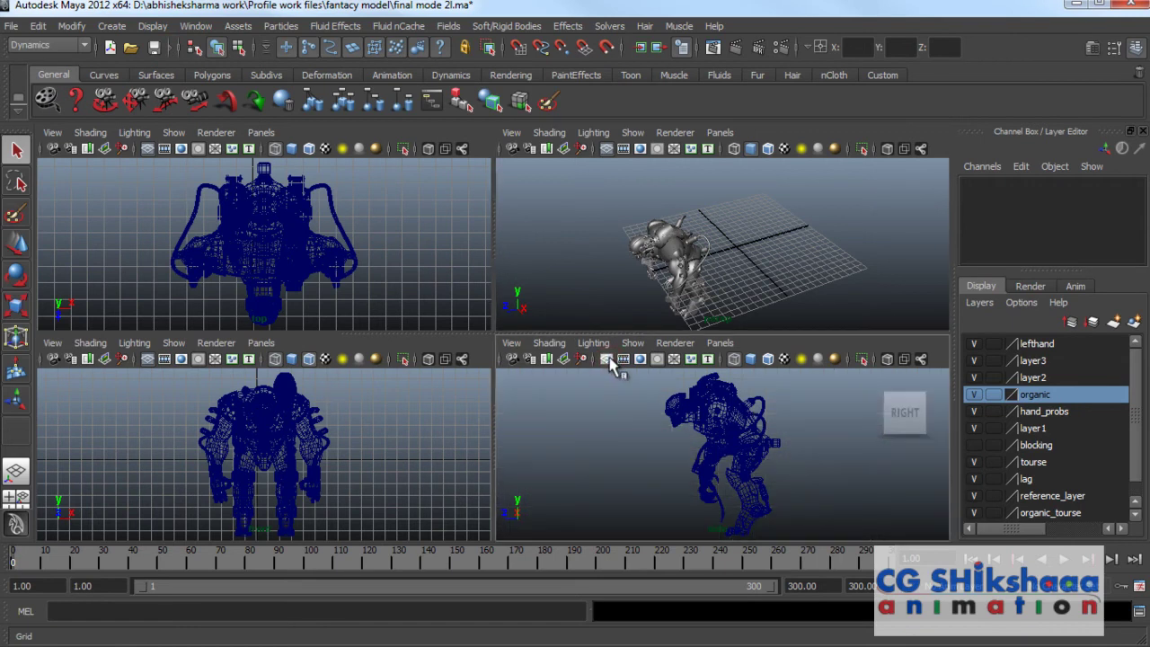
left_click(608, 360)
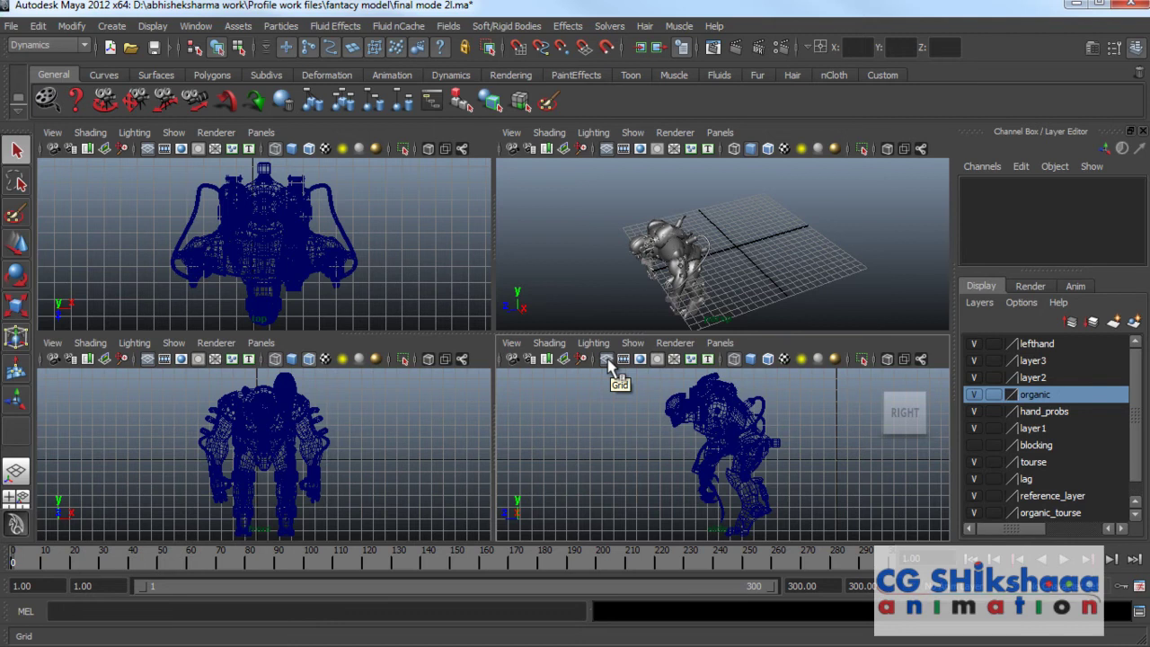
Inspect the Grid Options reached from the side view's grid toggle and close them without editing
right_click(608, 361)
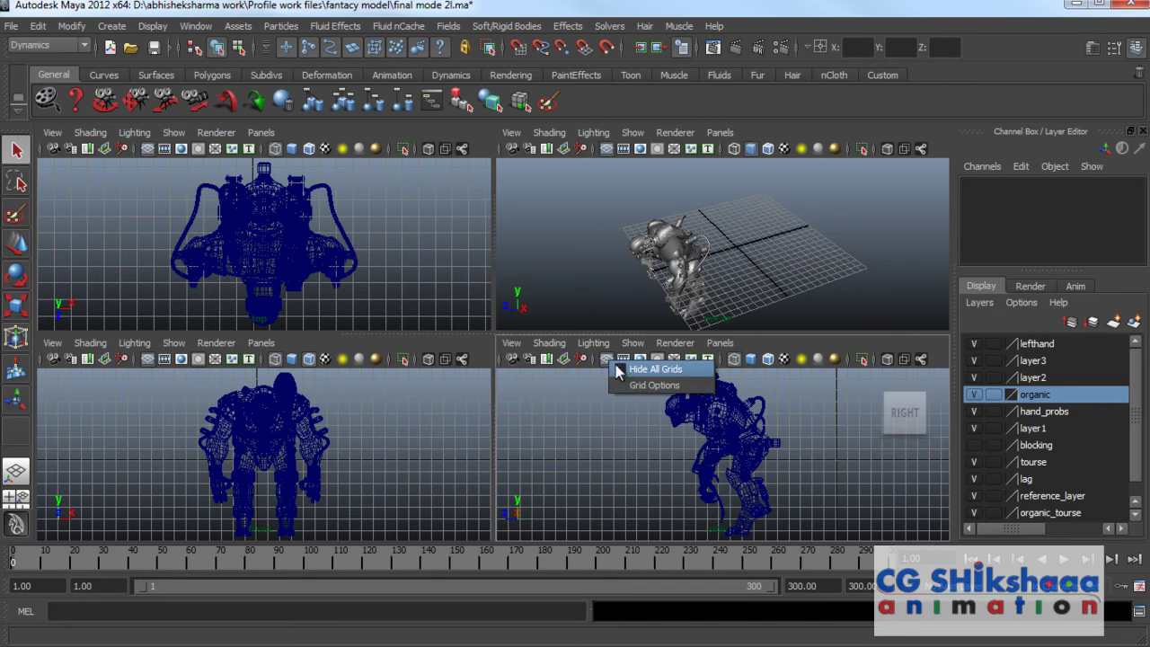
left_click(657, 387)
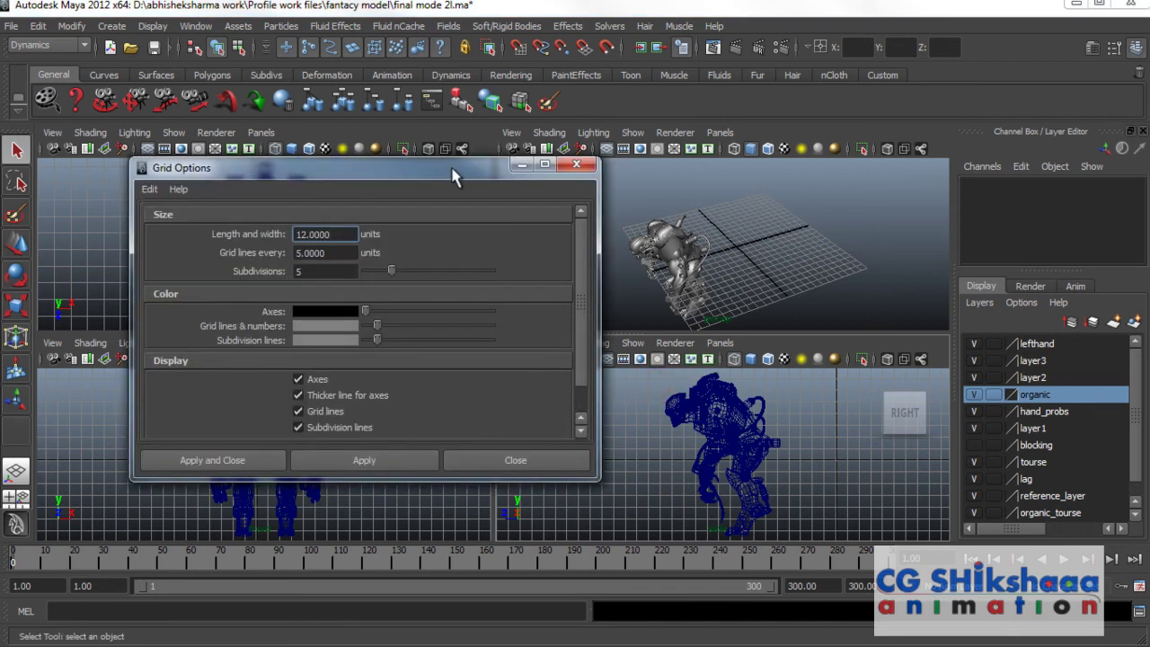
left_click(577, 164)
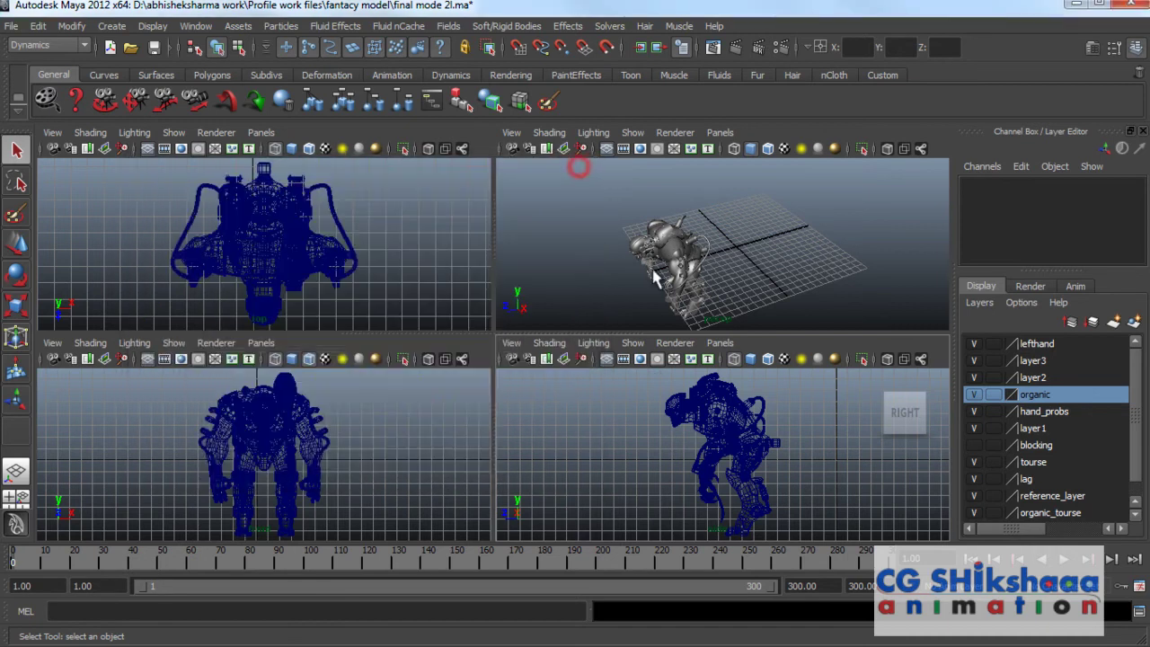
Maximize the perspective view and open the Grid Options window beside the character
key("space")
left_click(151, 27)
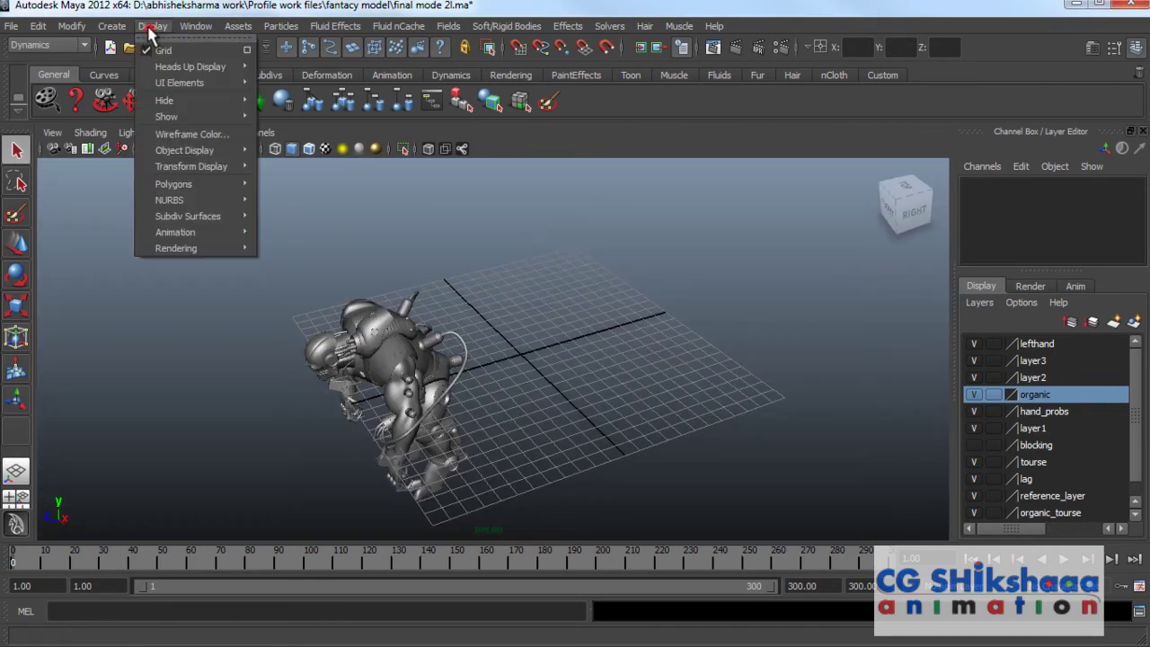
left_click(246, 50)
left_click_drag(369, 171, 846, 156)
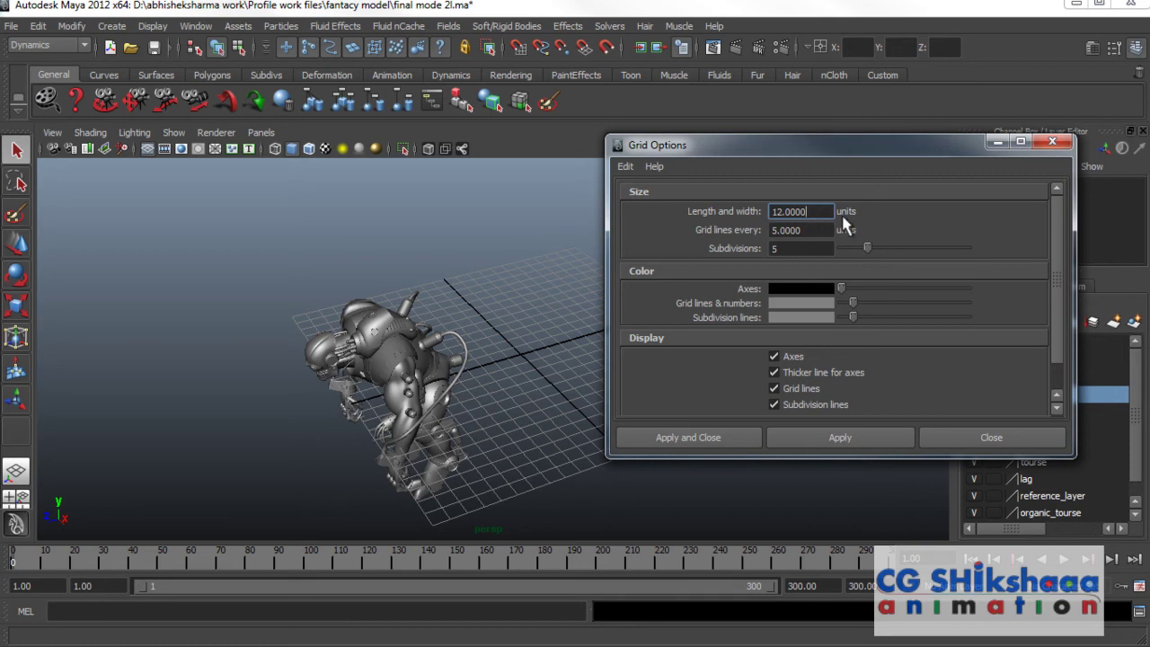
left_click_drag(842, 150, 780, 143)
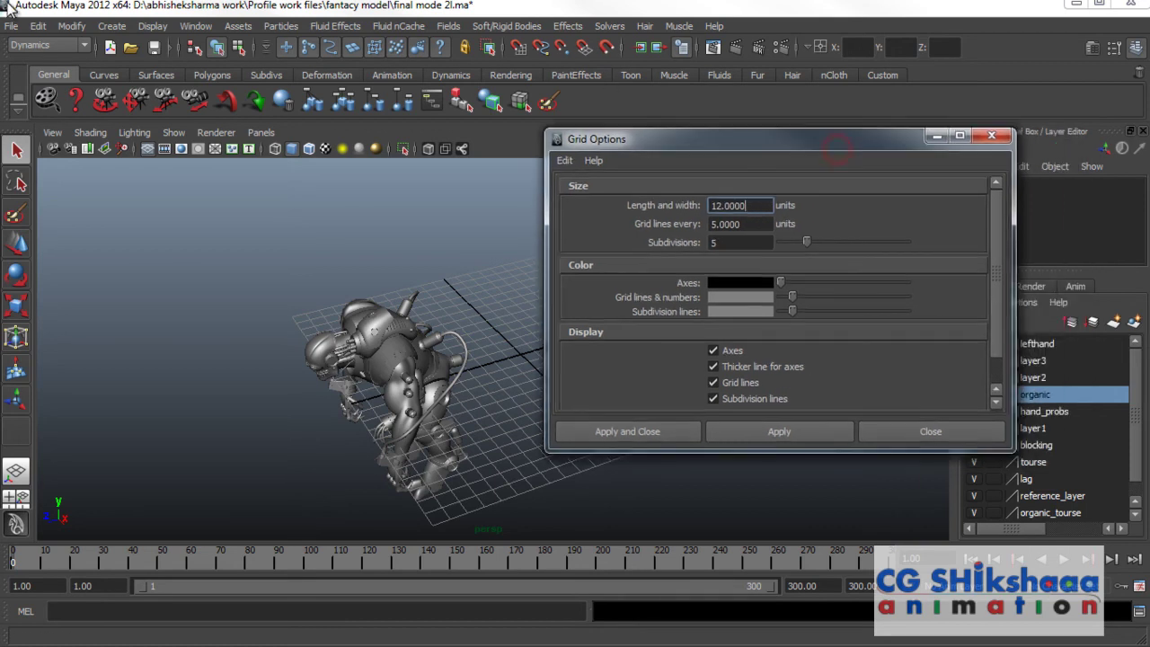
Set the linear working unit to centimeter in the general application settings and save the preferences
left_click(196, 29)
mouse_move(238, 118)
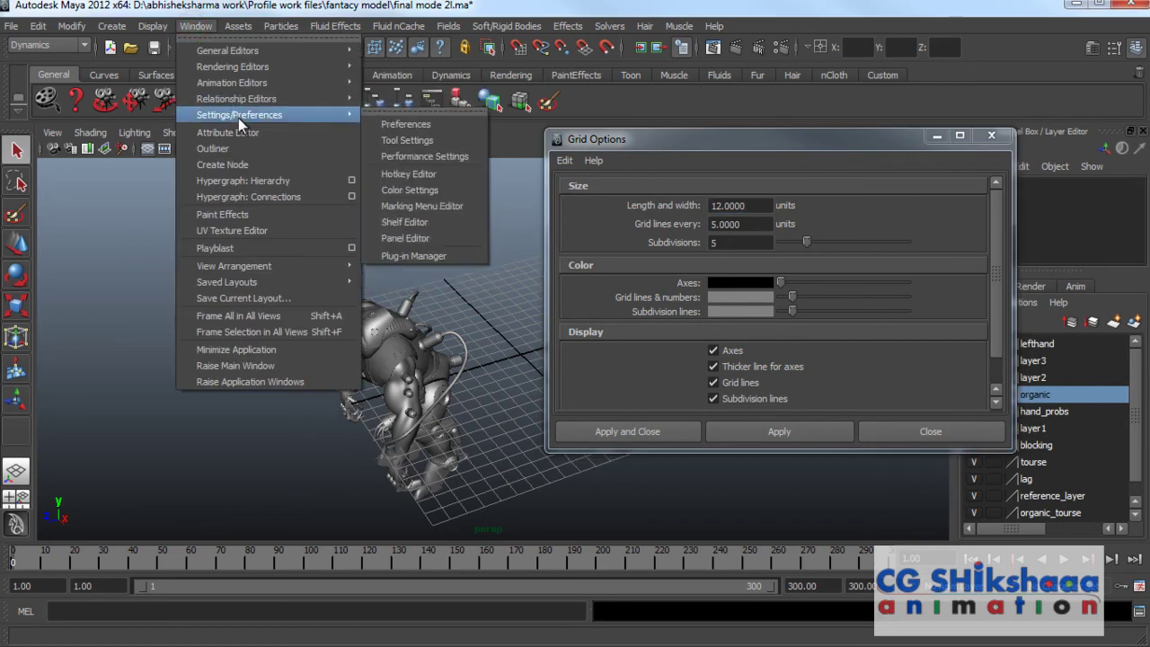
left_click(419, 128)
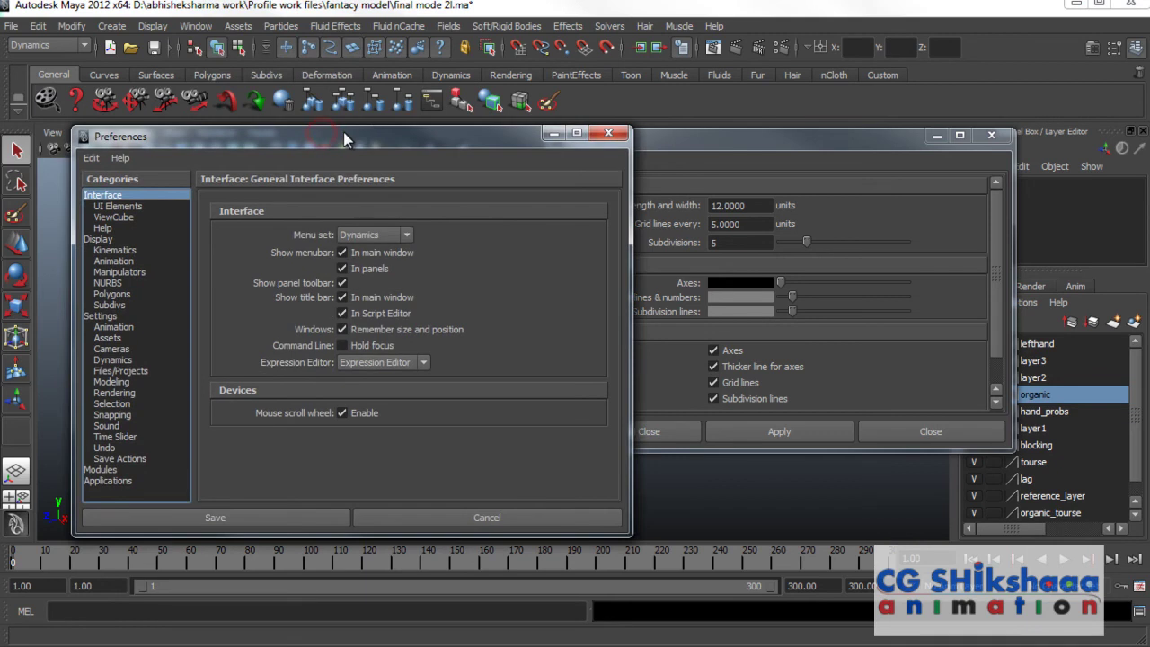
left_click(153, 321)
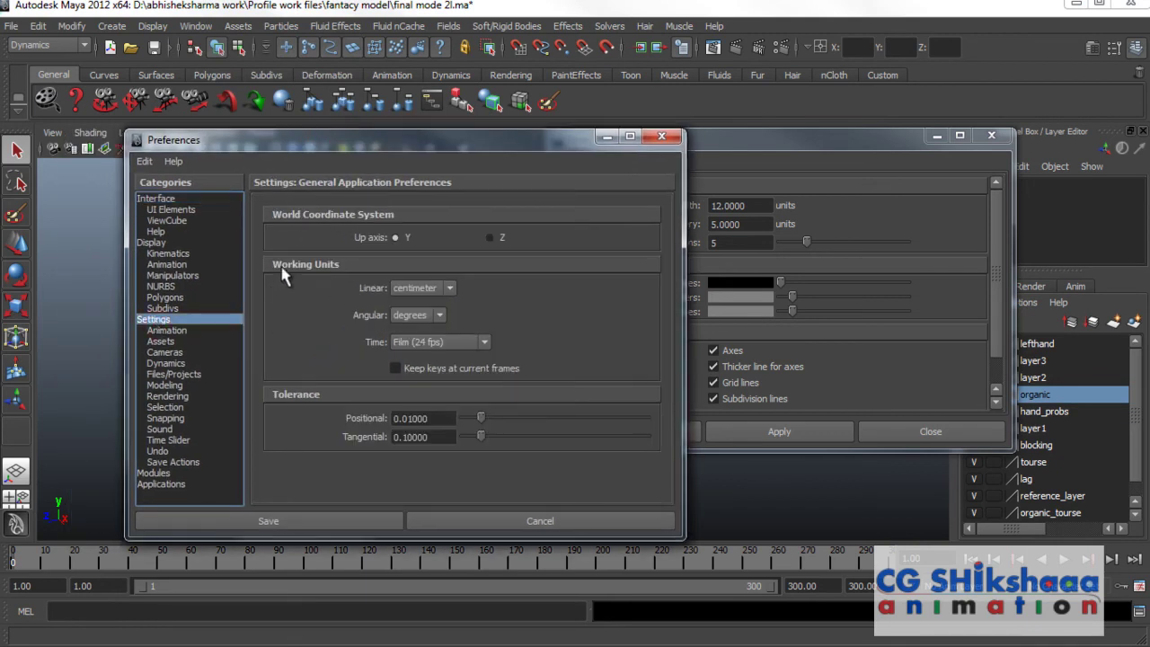
left_click(450, 290)
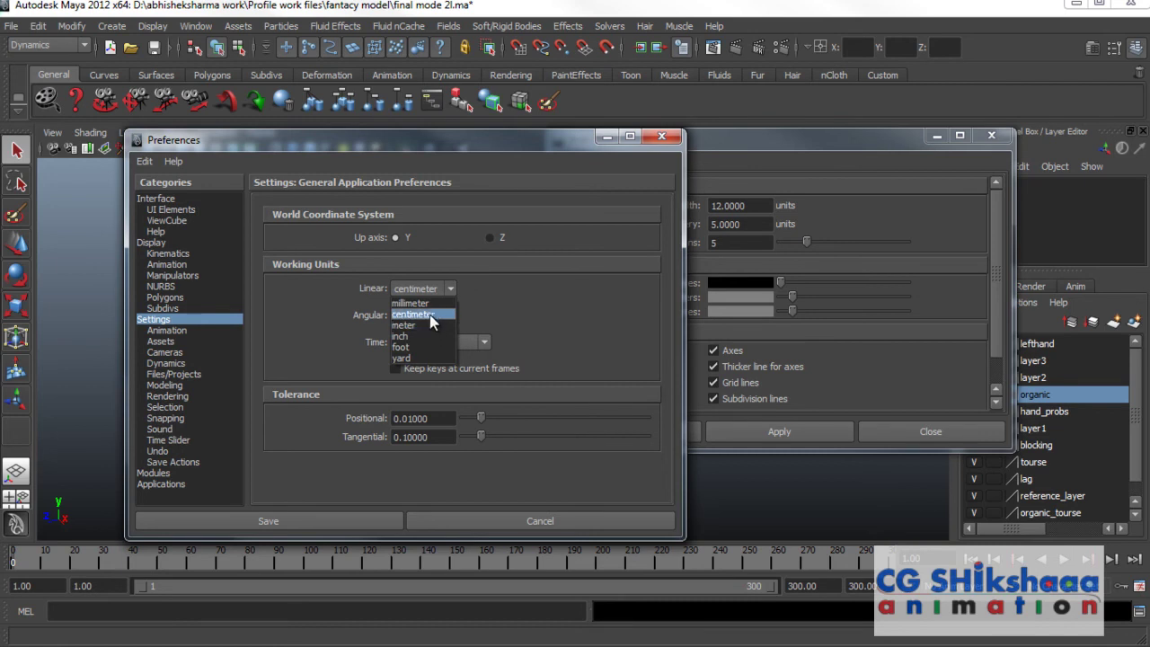
left_click(430, 314)
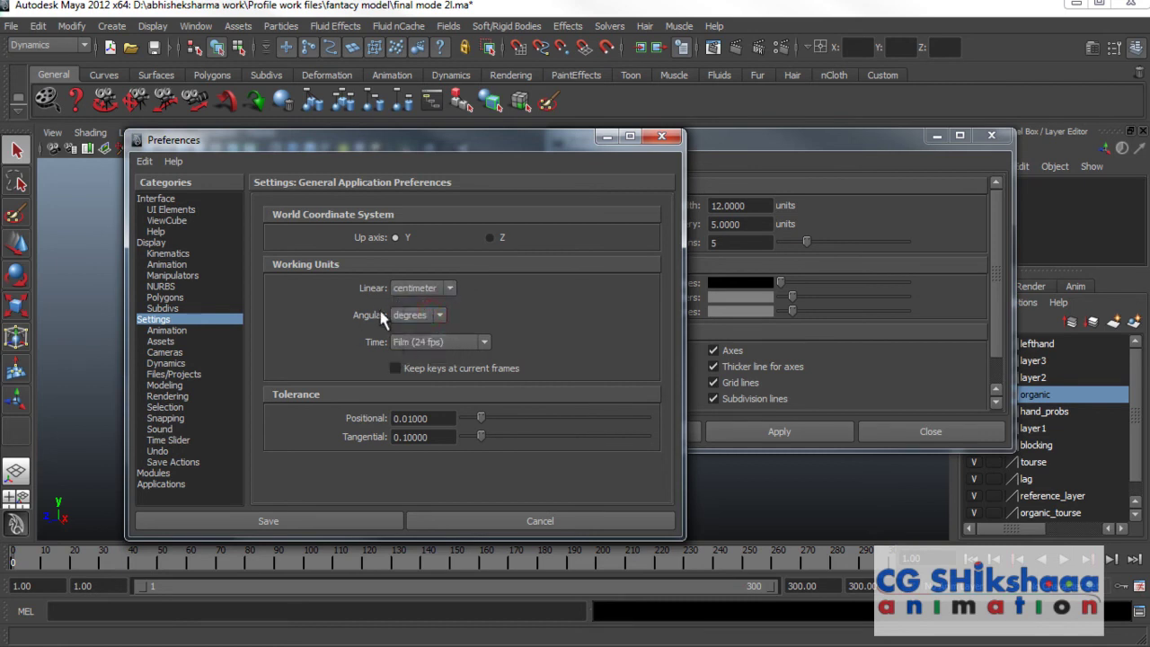
left_click(309, 523)
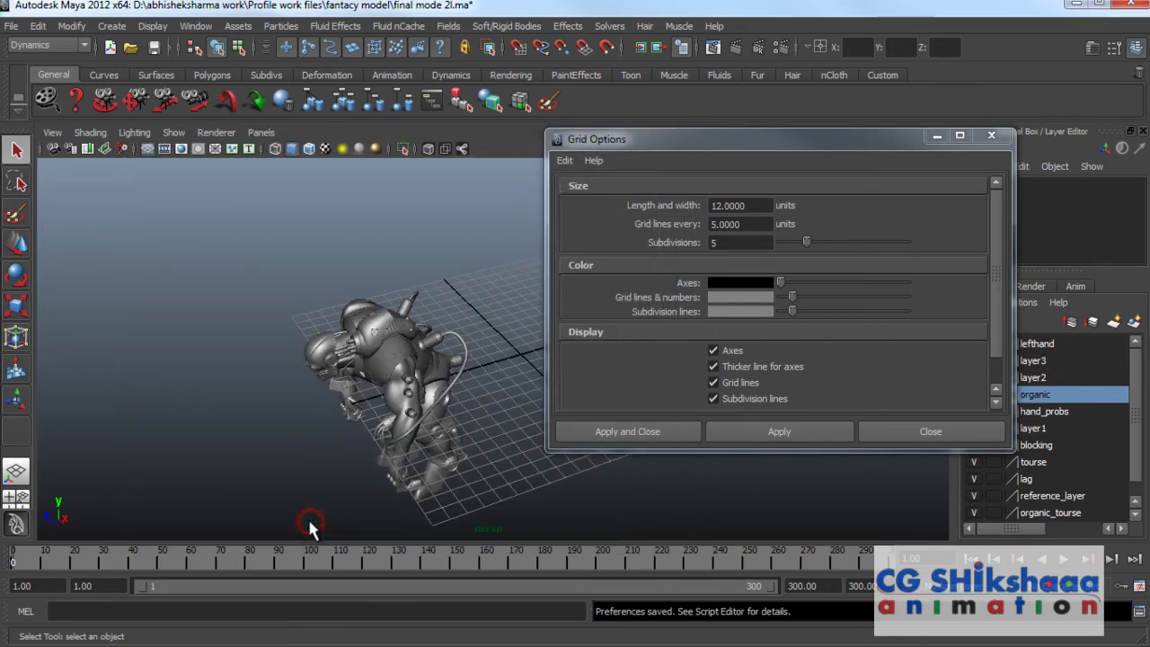
Examine the character against the grid in the perspective view and the maximized side view
left_click_drag(452, 406, 504, 378, "alt")
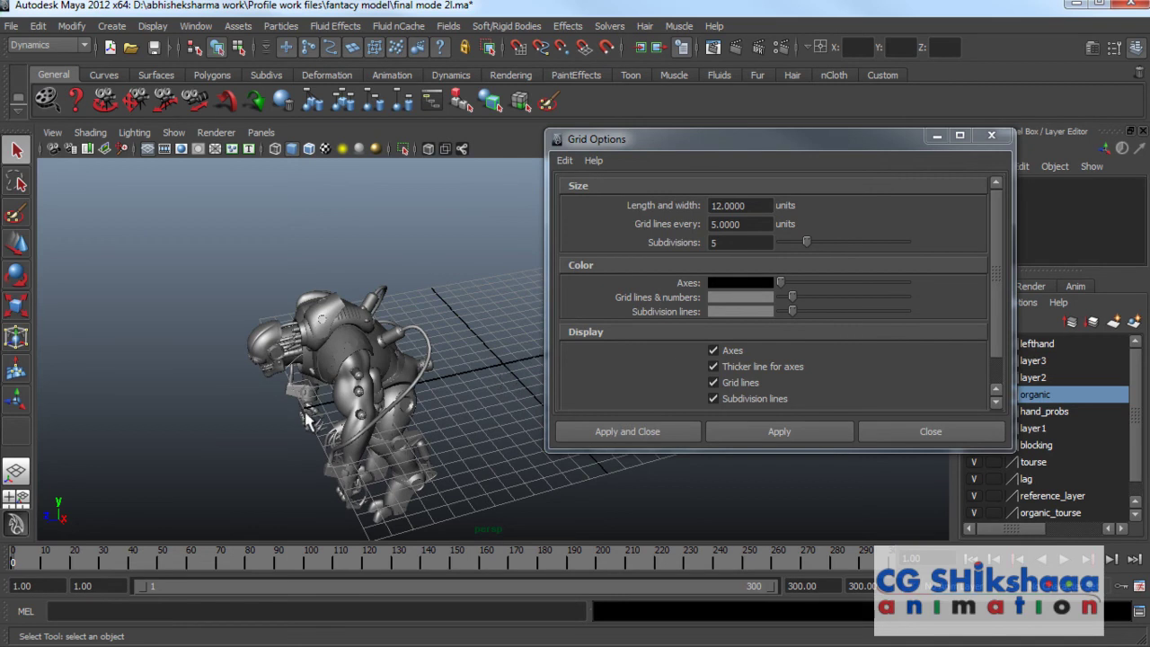
left_click_drag(492, 381, 439, 393, "alt")
key("space")
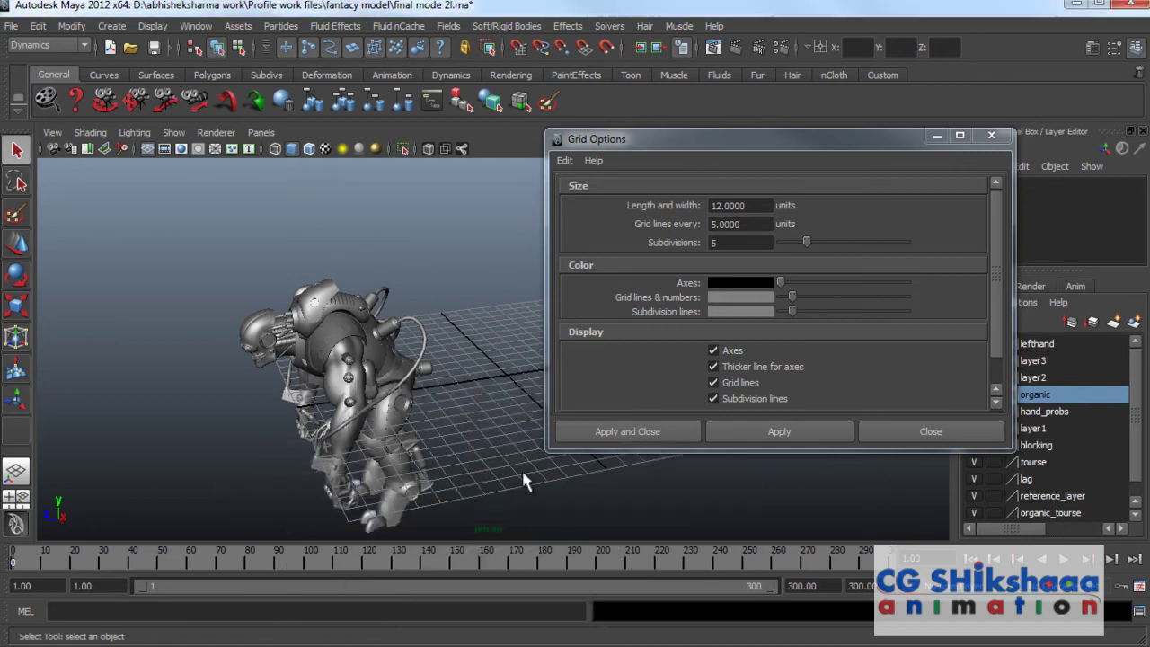
key("space")
middle_click_drag(628, 500, 361, 419, "alt")
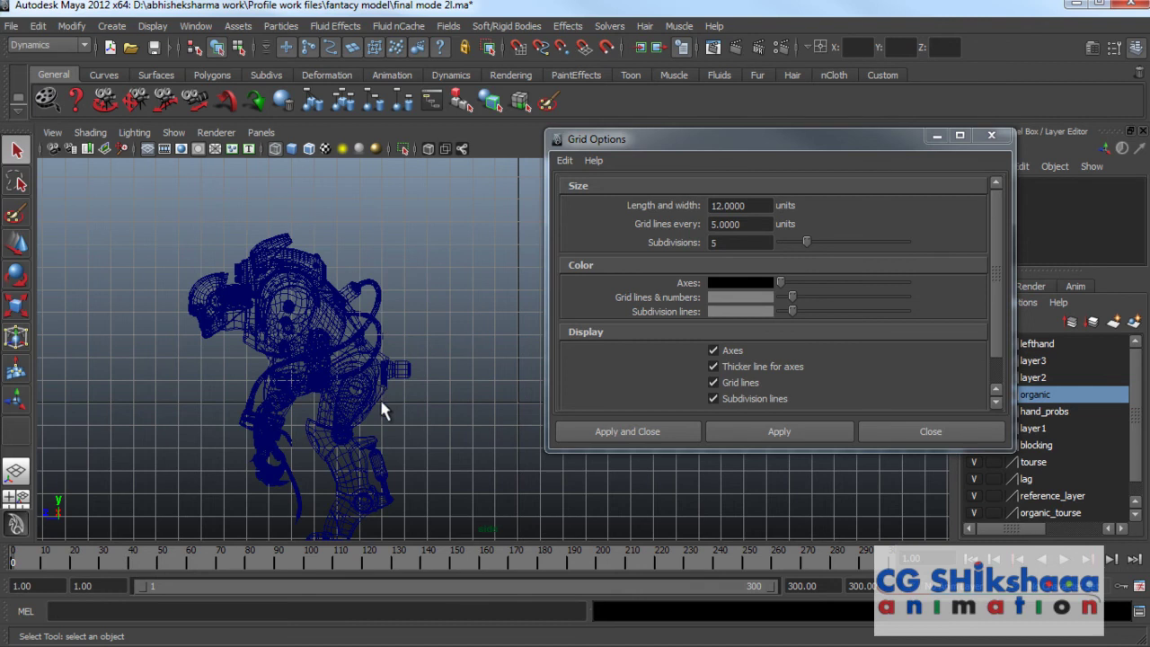
key("space")
key("space")
mouse_move(489, 305)
left_mouse_down("alt")
mouse_move(476, 310)
mouse_move(519, 310)
mouse_move(539, 342)
left_mouse_up("alt")
Show the perspective grid numbers on the axes and apply the grid setting
scroll(1004, 301, "down", 2)
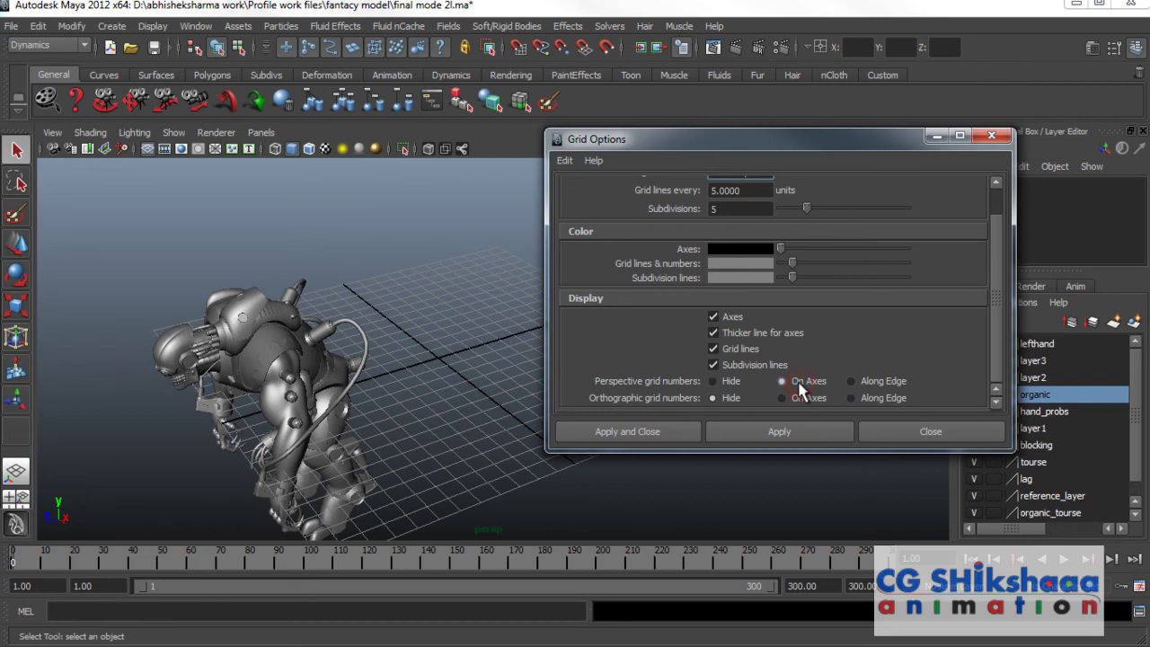
left_click(807, 431)
middle_click_drag(456, 415, 441, 394, "alt")
right_click_drag(440, 393, 450, 385, "alt")
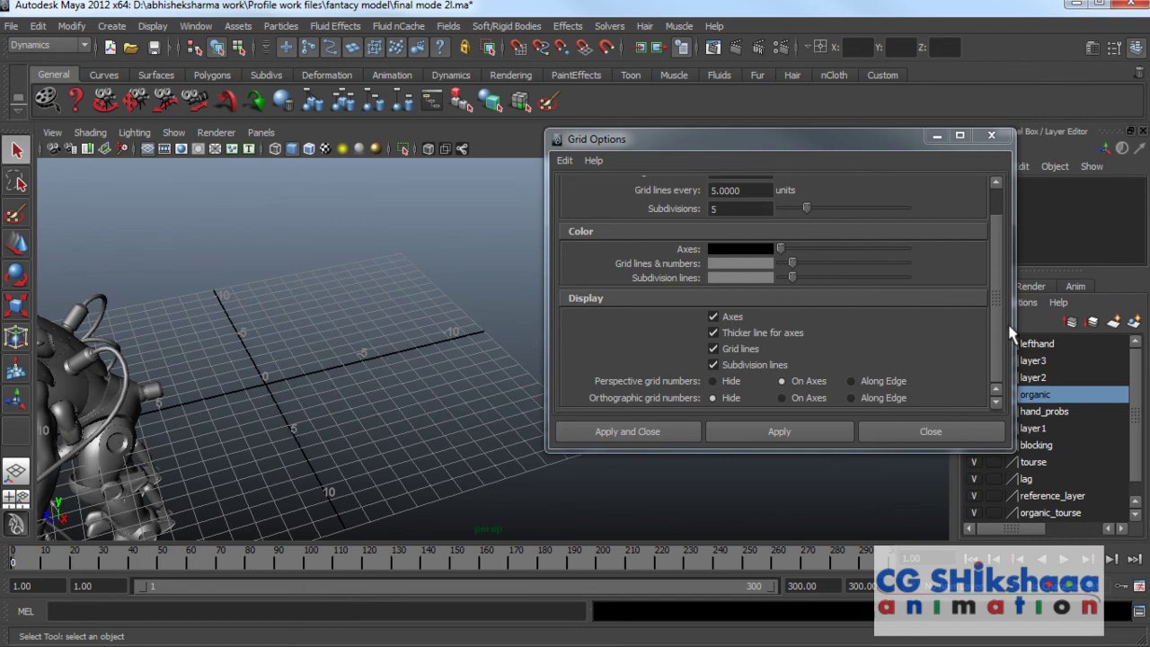
Set the grid line spacing to 1 unit and apply it
scroll(1002, 346, "up", 2)
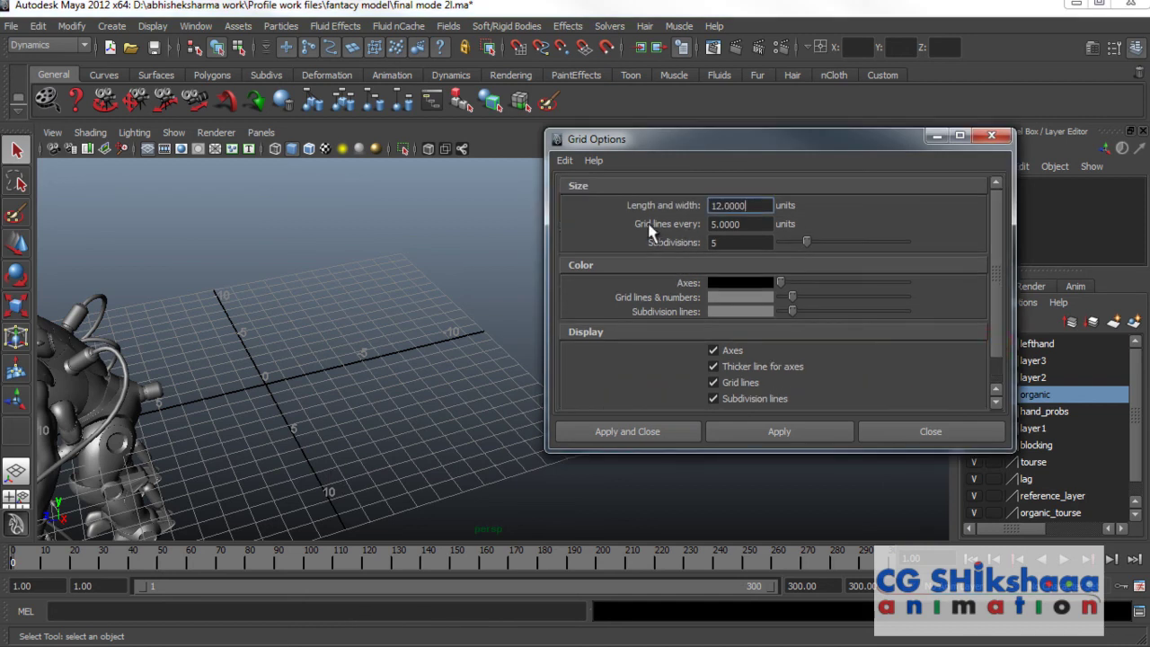
double_click(742, 225)
type("1")
key("Return")
left_click(774, 433)
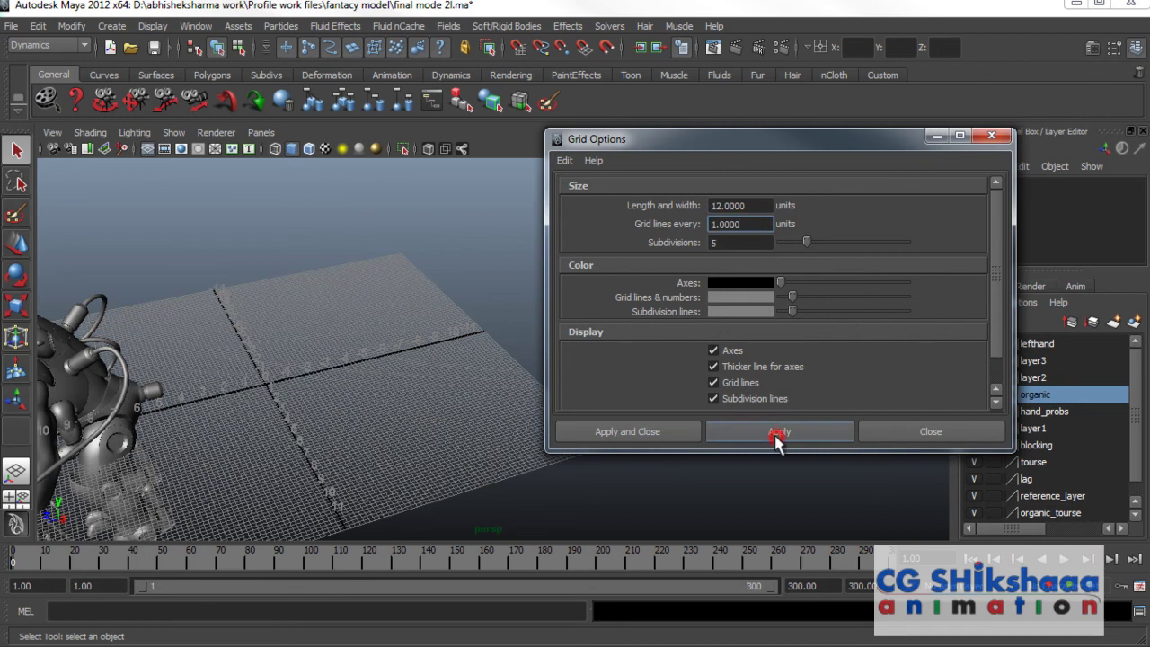
Set the grid subdivisions to 1 and apply the change
left_click_drag(344, 438, 313, 329, "alt")
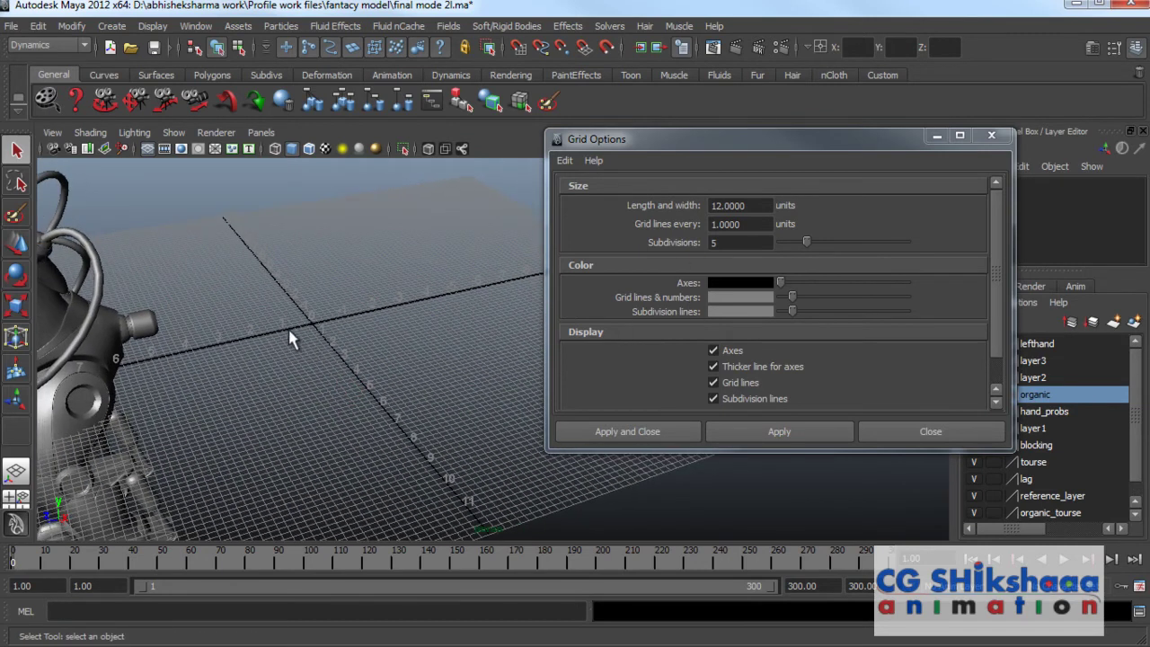
left_click(739, 241)
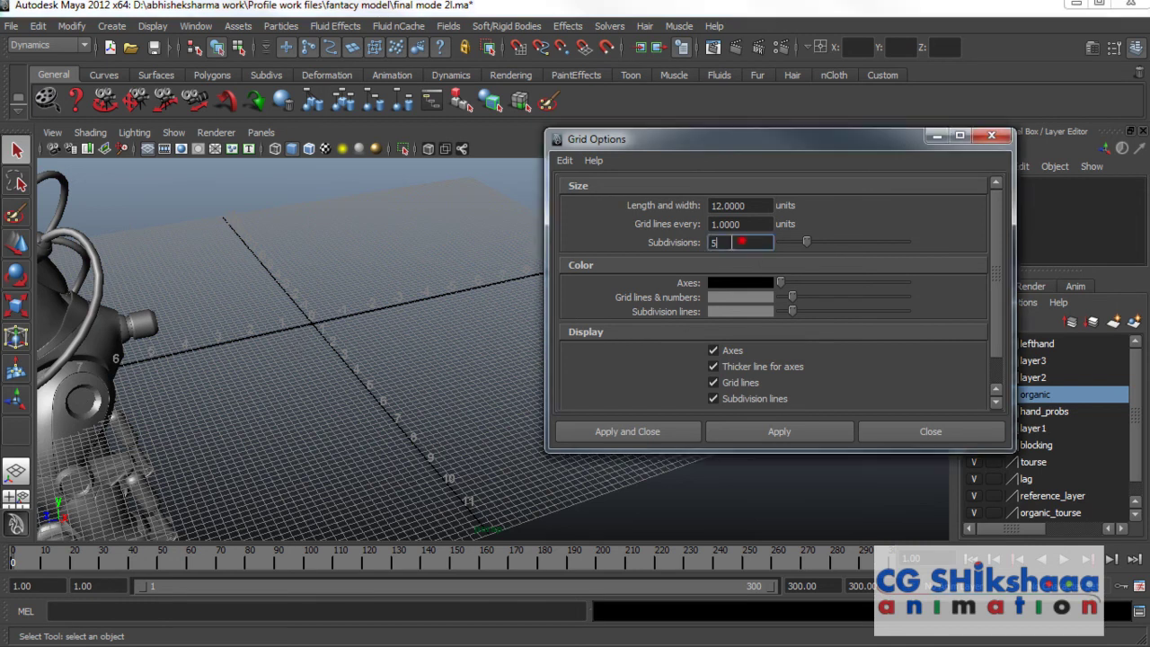
left_click(758, 432)
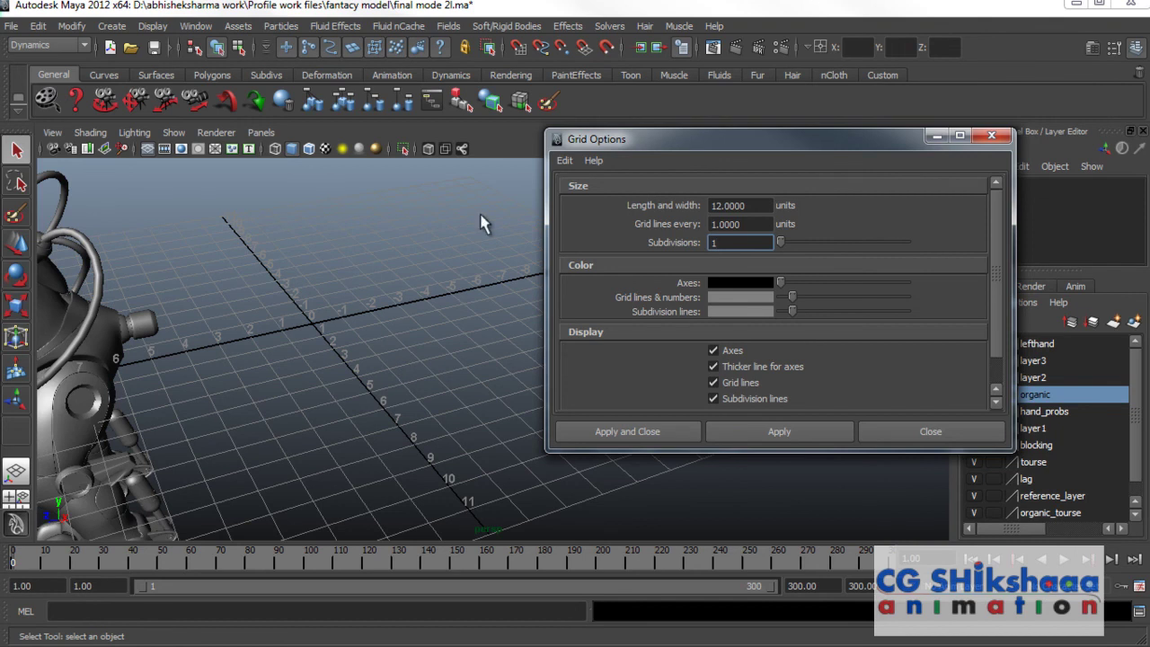
Reset the grid options to their default settings, apply them and close the window
left_click_drag(385, 372, 286, 388, "alt")
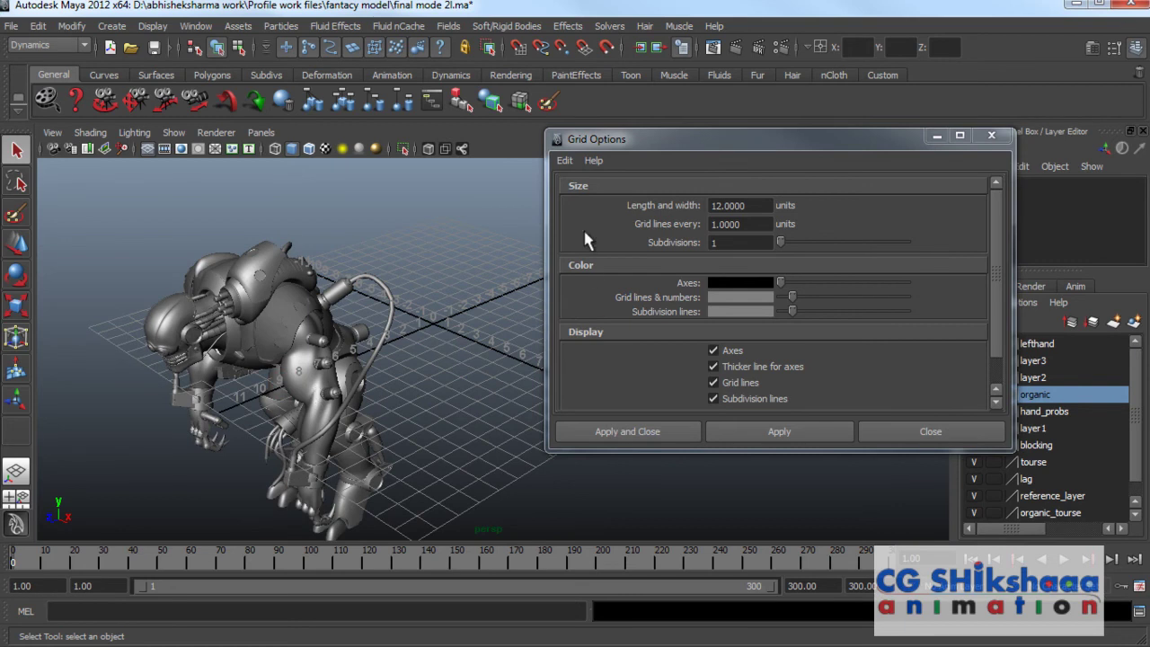
left_click(564, 161)
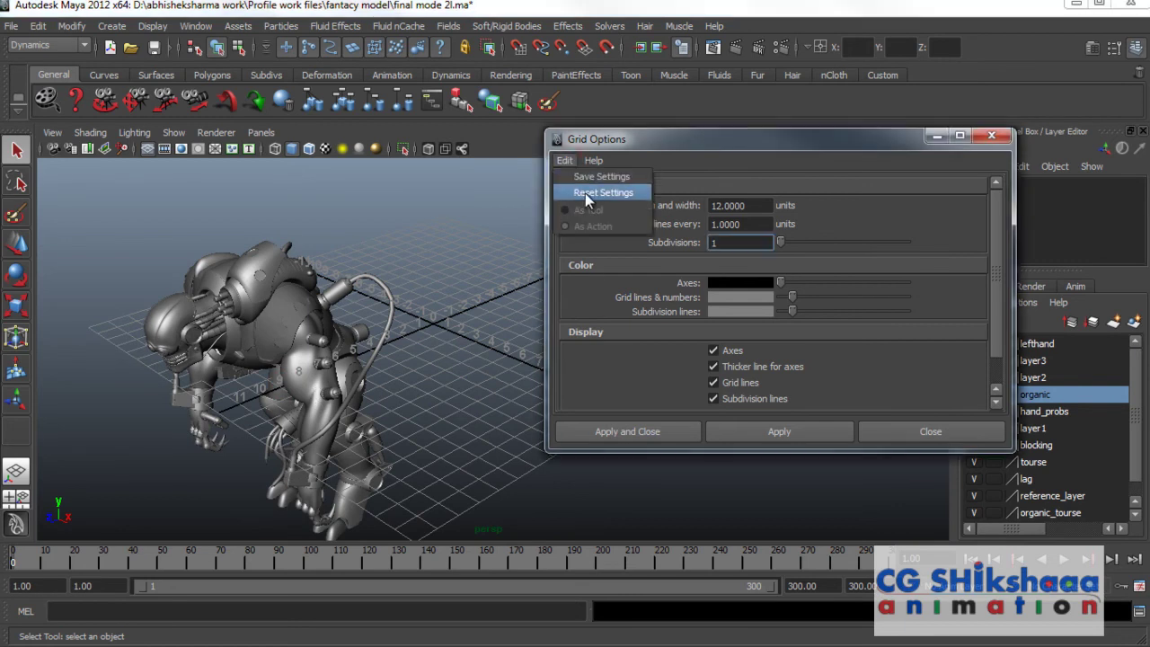
left_click(587, 193)
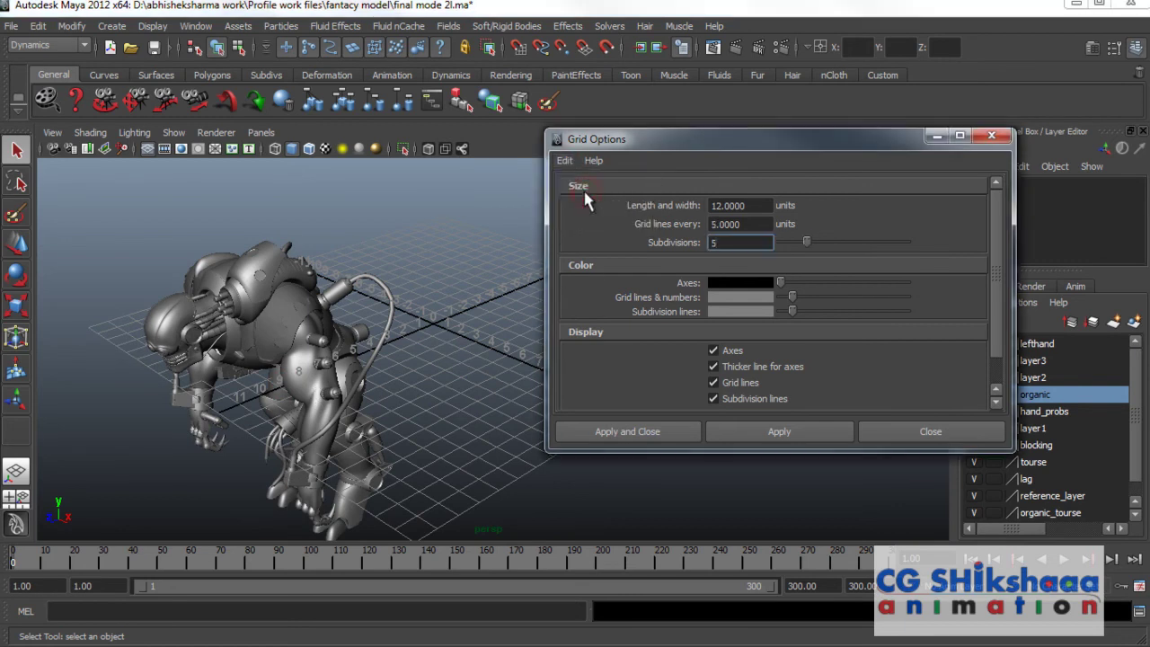
left_click(776, 431)
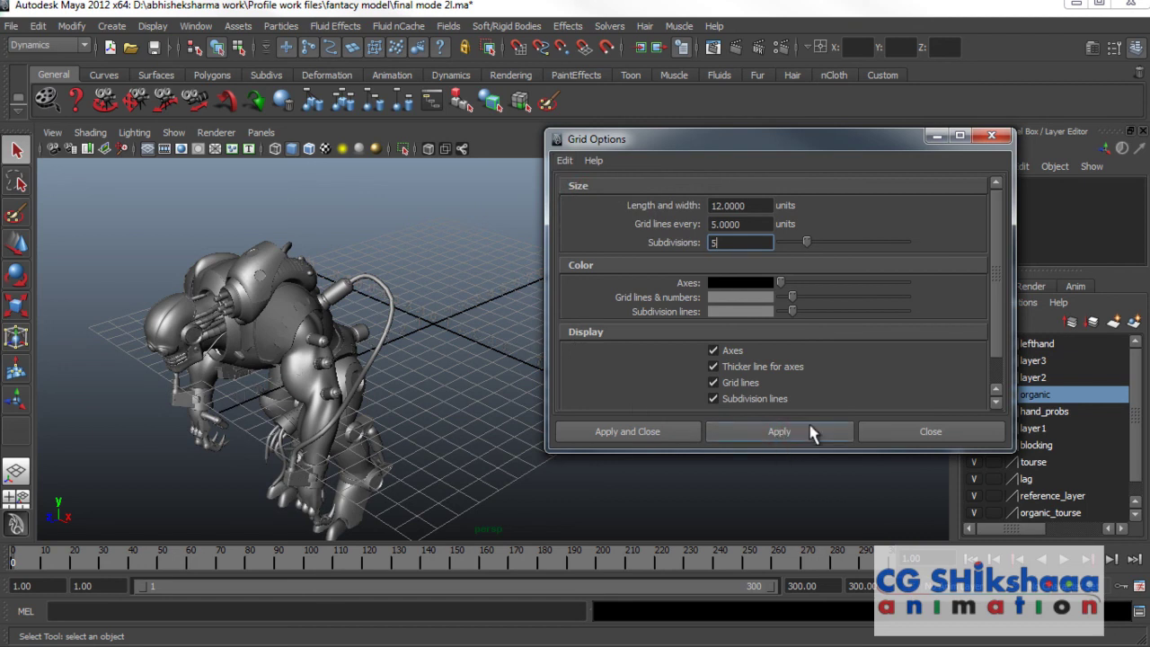
left_click(913, 438)
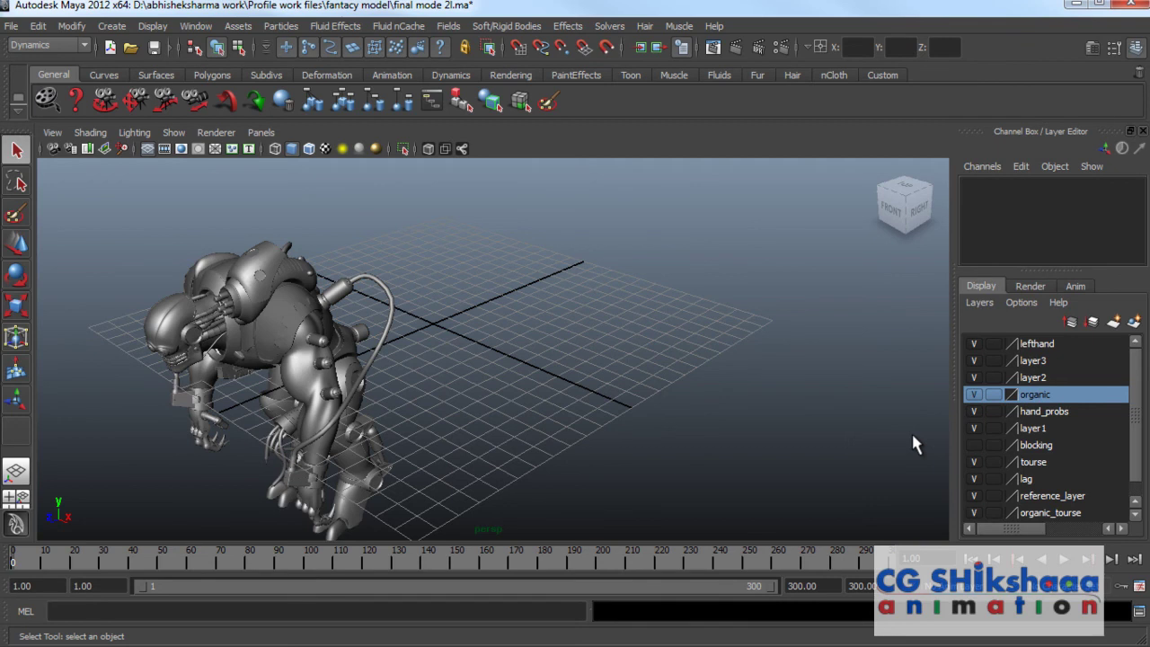
Hide the interface elements around the views, examine the character in the maximized perspective view and restore the interface
key("space")
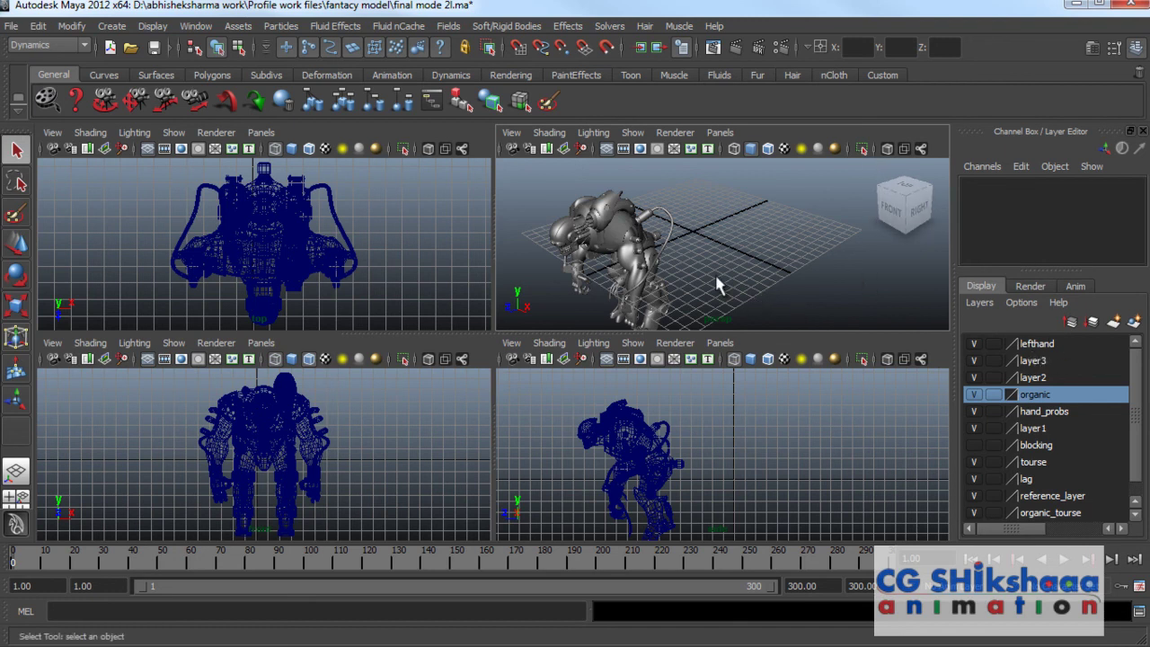
key("ctrl+space")
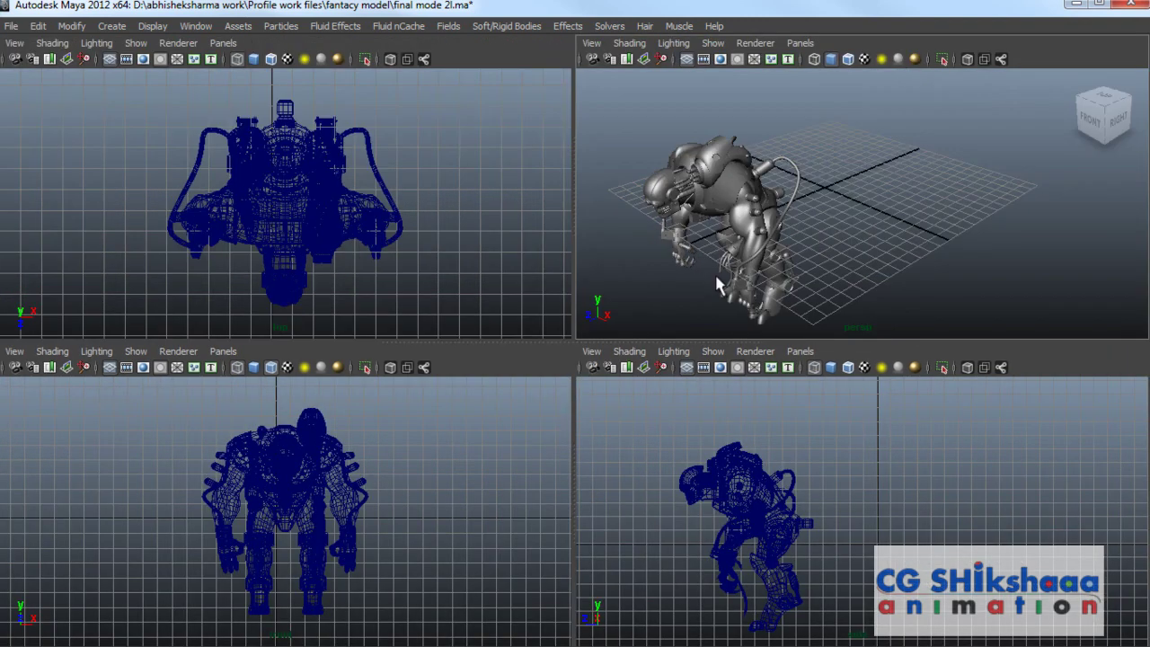
key("space")
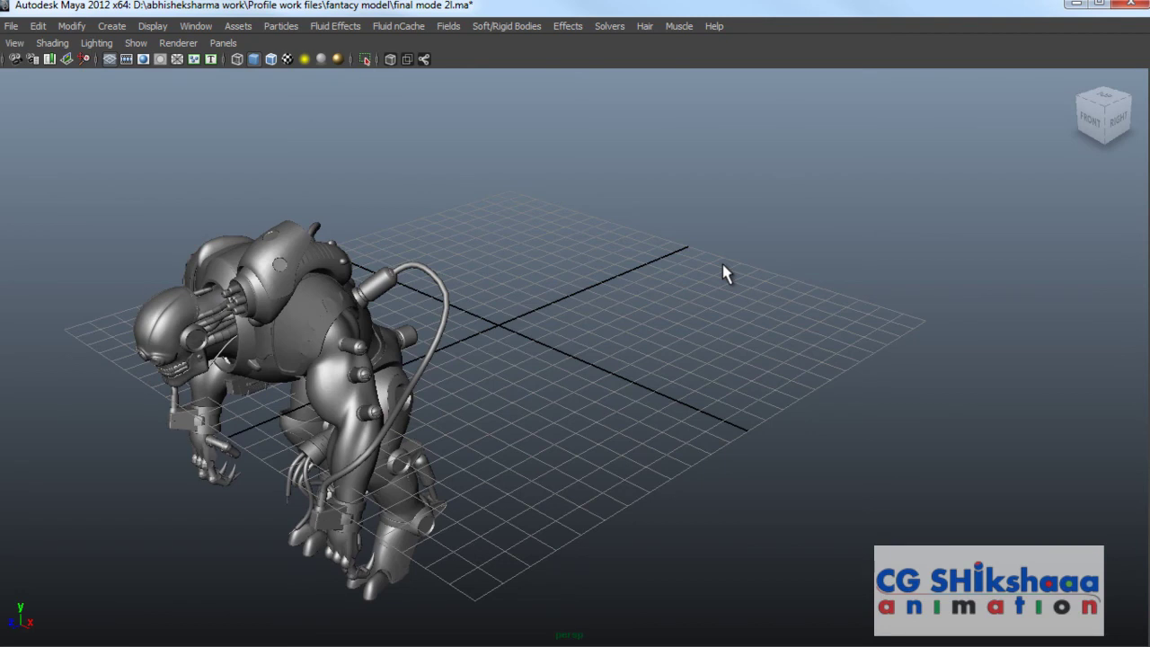
left_click_drag(585, 401, 632, 384, "alt")
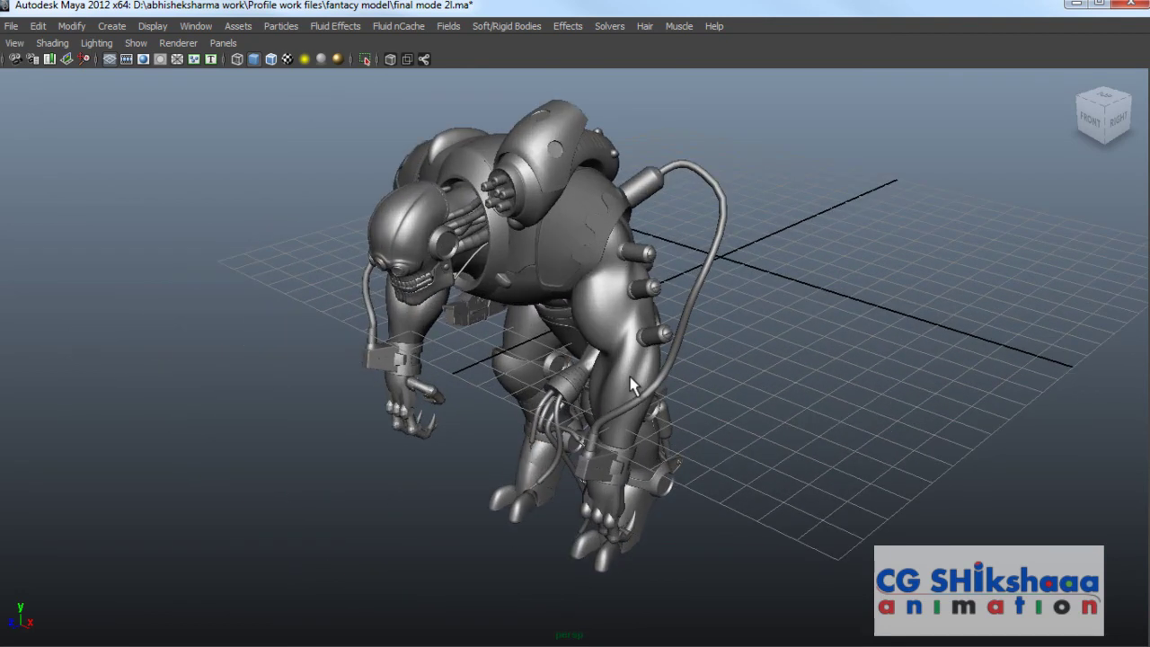
key("ctrl+space")
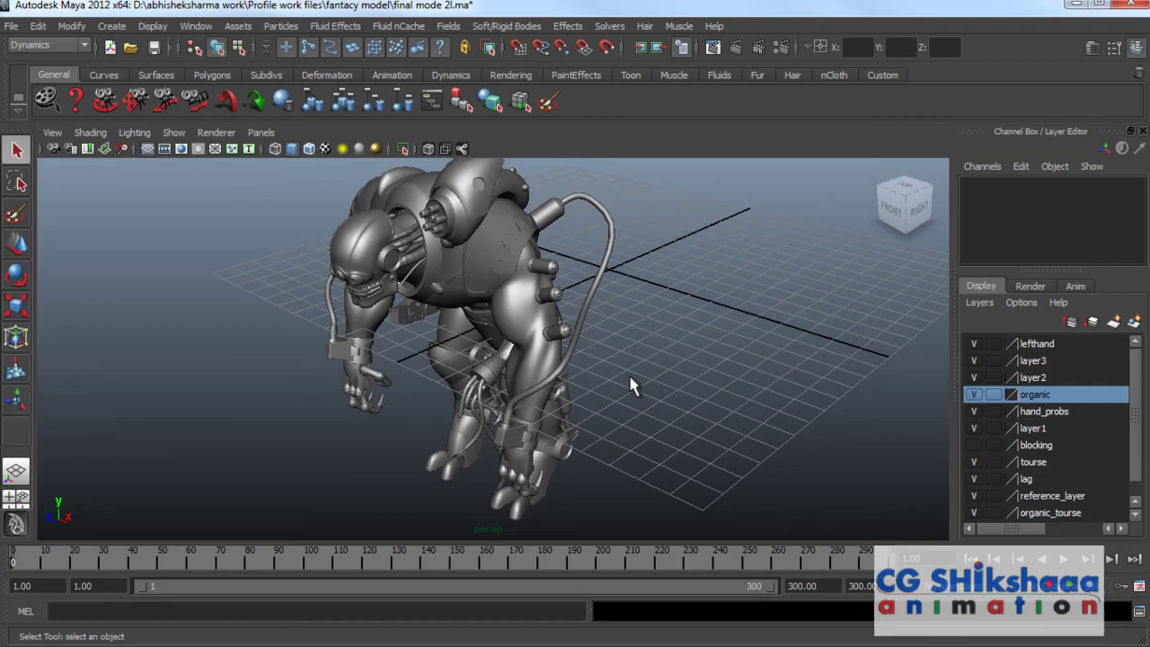
Toggle the four-view layout and return to the maximized perspective view, demonstrating camera tumbling and zooming around the character
key("space")
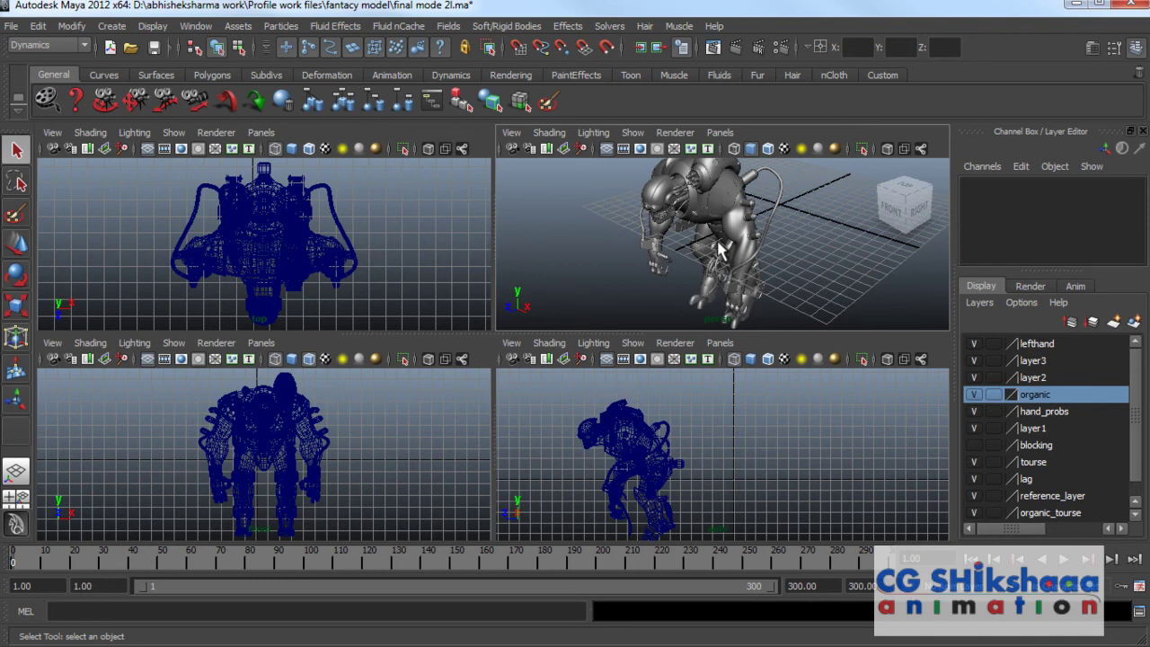
key("space")
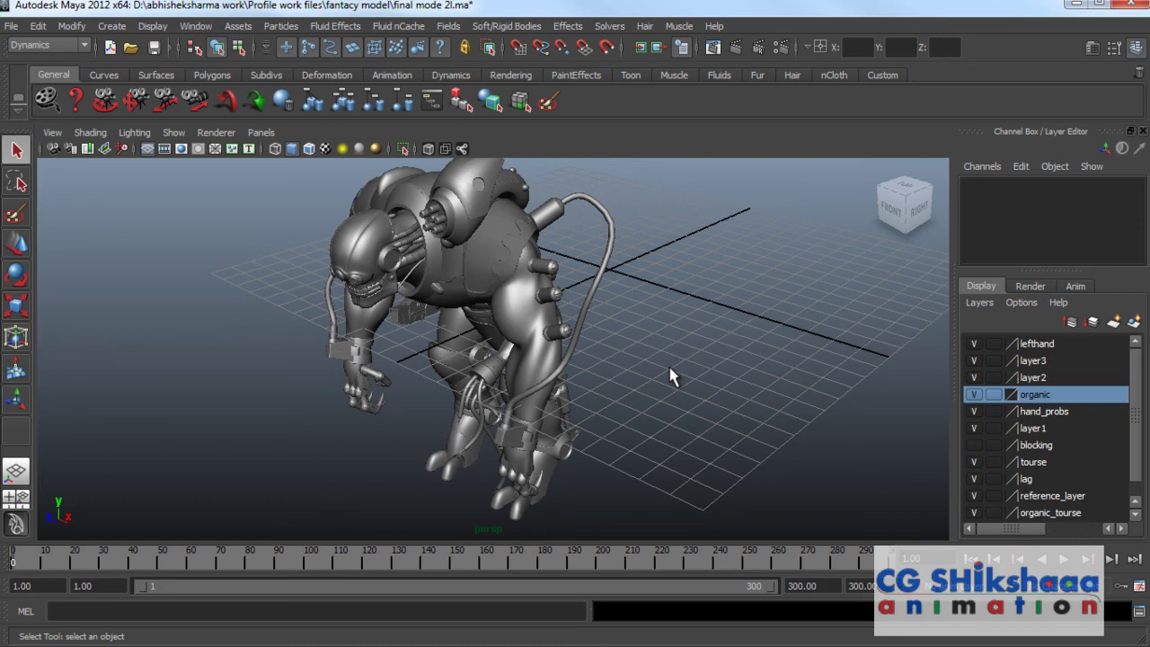
left_click_drag(675, 380, 674, 315, "alt")
right_click_drag(674, 315, 312, 449, "alt")
scroll(311, 449, "up", 4)
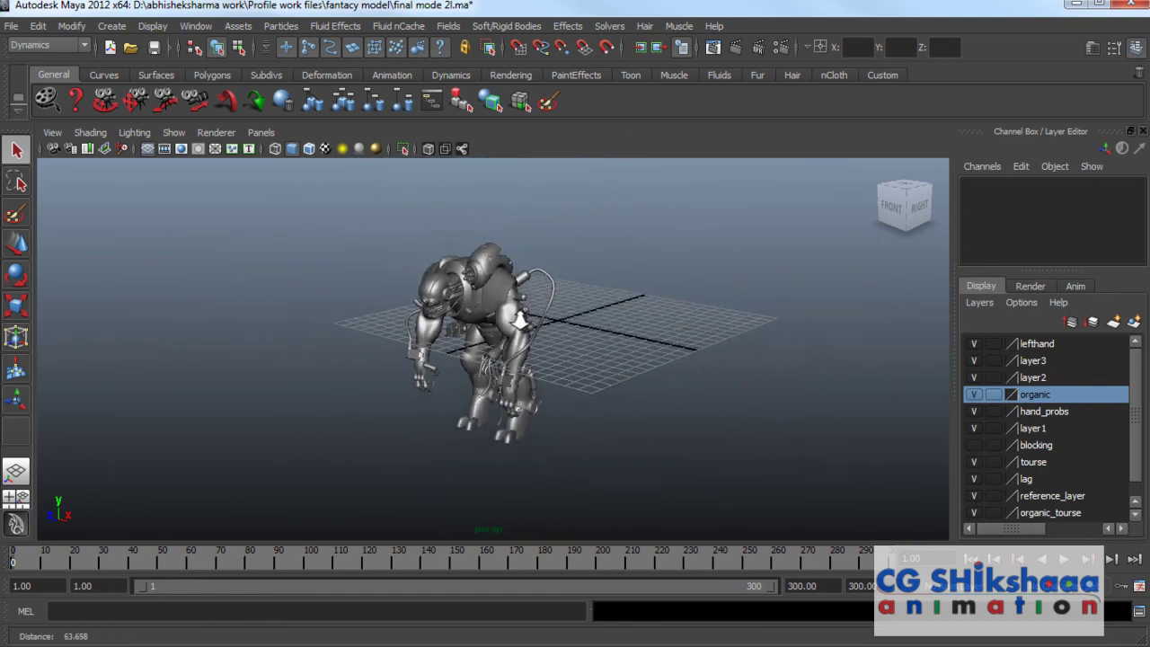
scroll(537, 482, "up", 3)
scroll(538, 483, "down", 4)
scroll(537, 482, "up", 4)
scroll(537, 483, "down", 4)
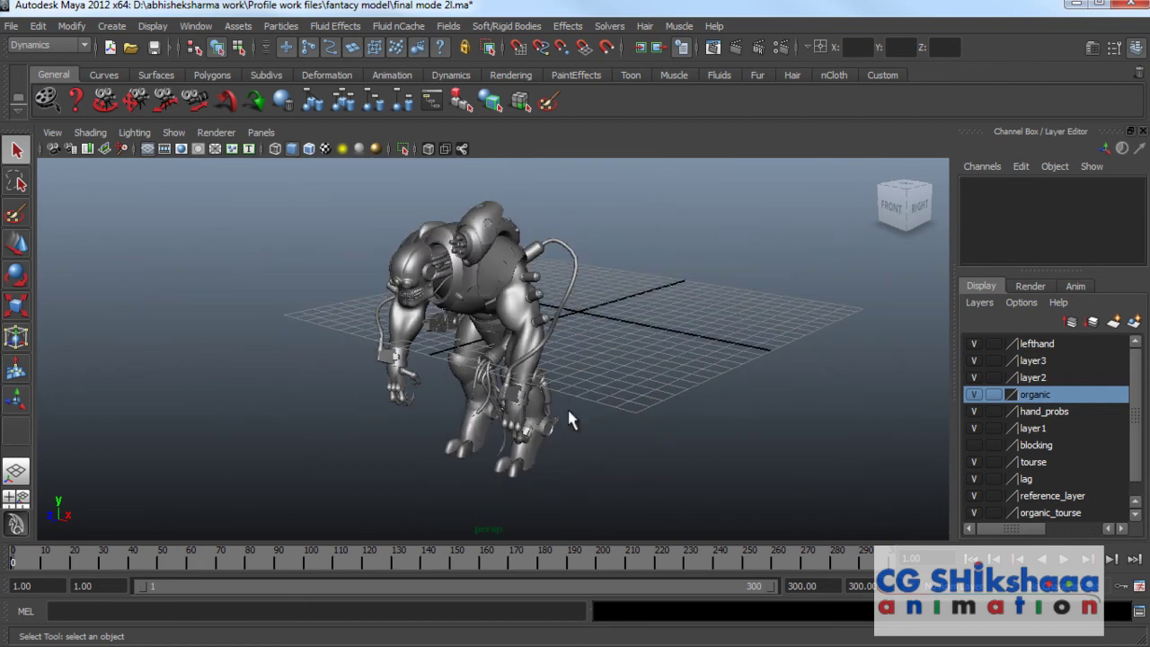
Show the four-view layout, tumble the perspective camera slightly and zoom the side view in on the character
key("space")
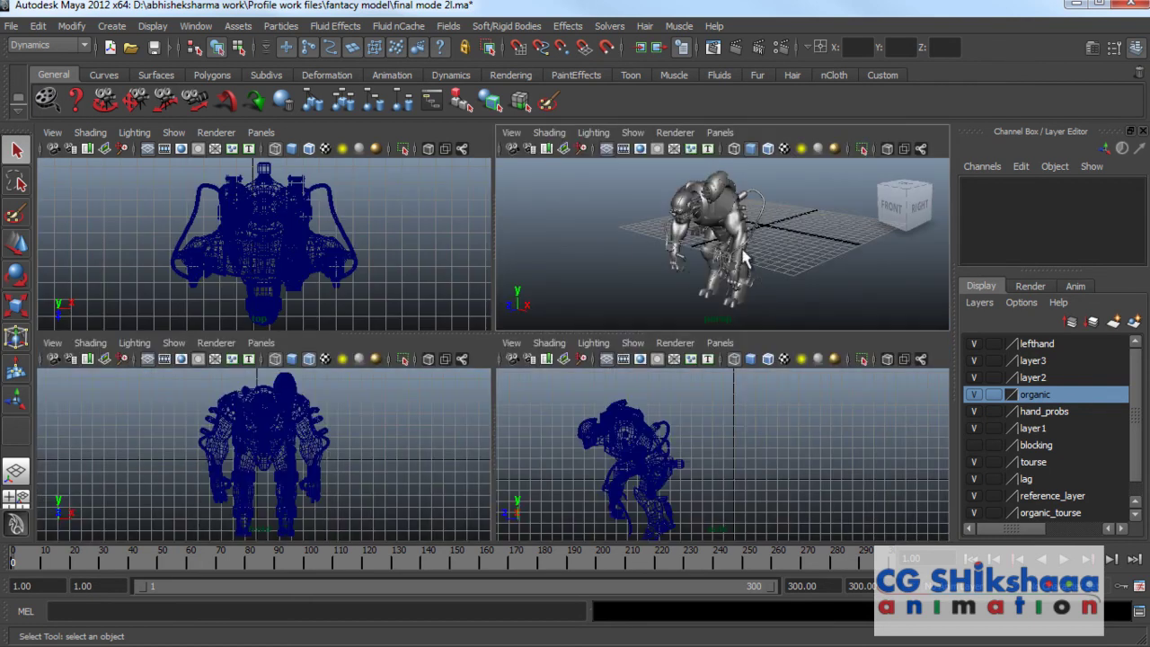
mouse_move(800, 288)
left_mouse_down("alt")
mouse_move(763, 317)
mouse_move(830, 277)
mouse_move(819, 284)
left_mouse_up("alt")
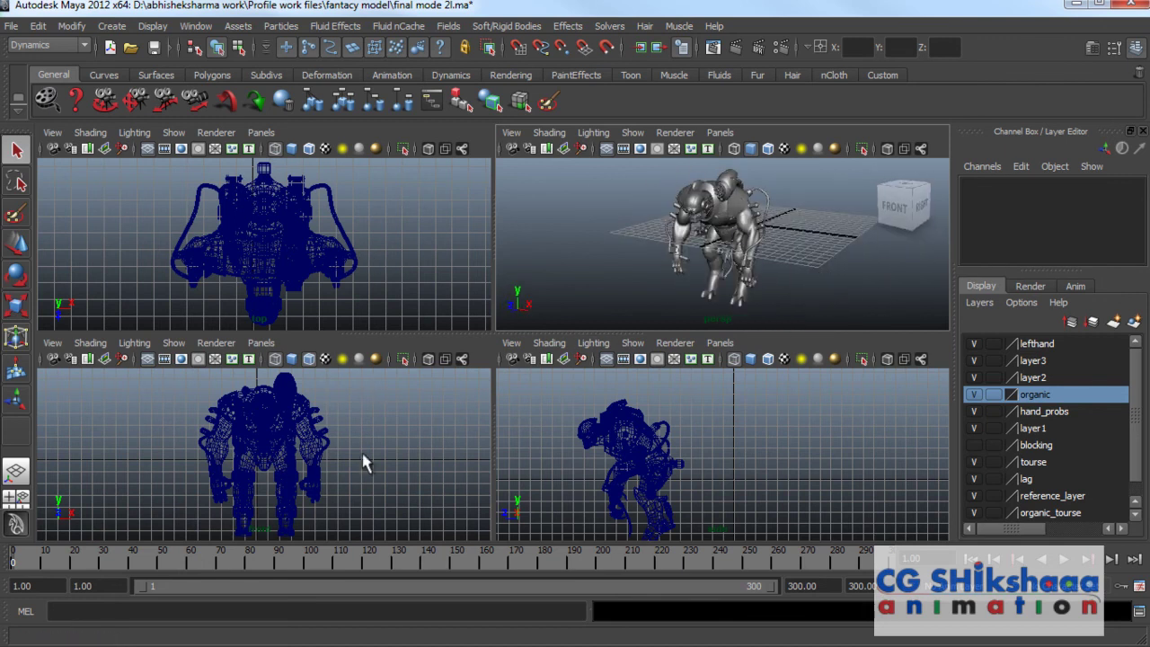
right_click_drag(636, 490, 813, 464, "alt")
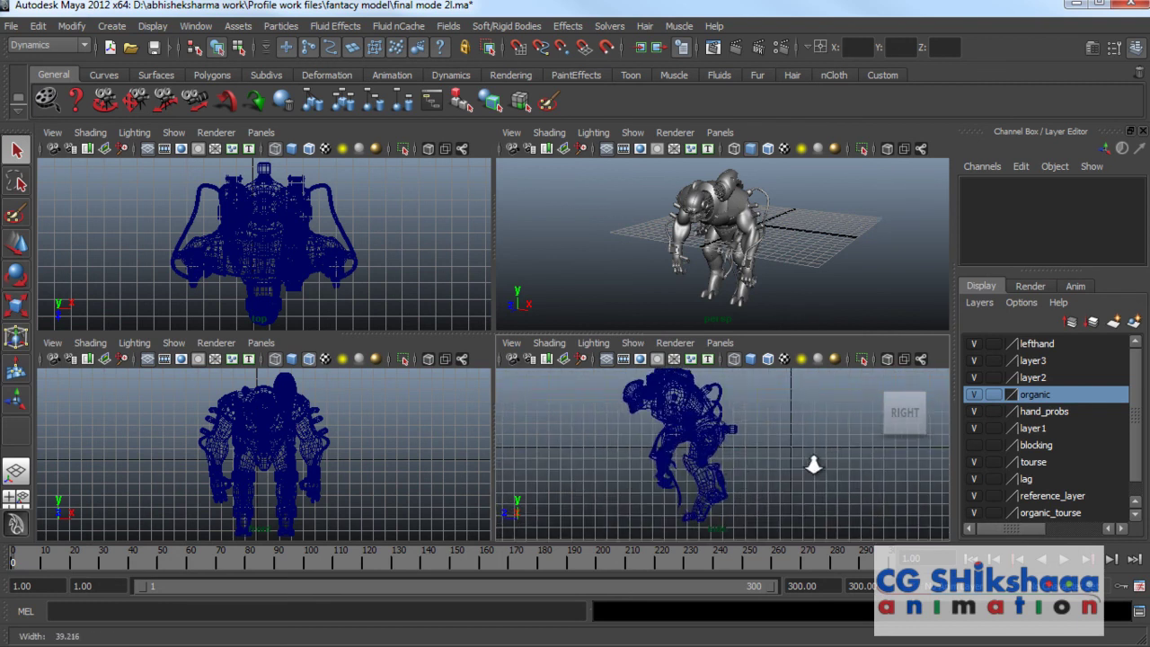